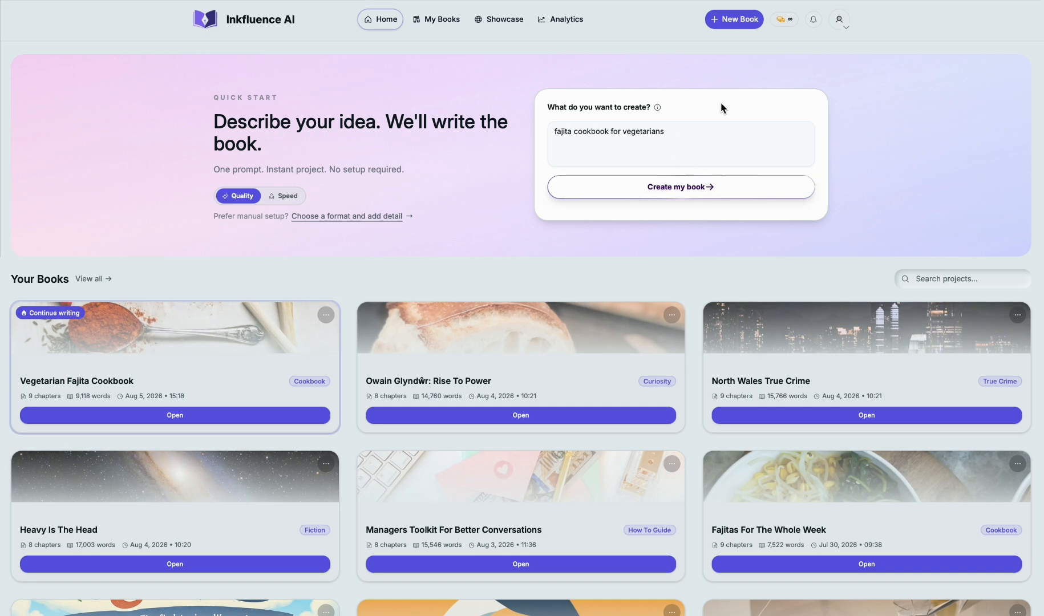
# Step: Start a new AI-written book from the prompt "a dog that lives in Wales in the United Kingdom" and generate it
pyautogui.click(732, 21)
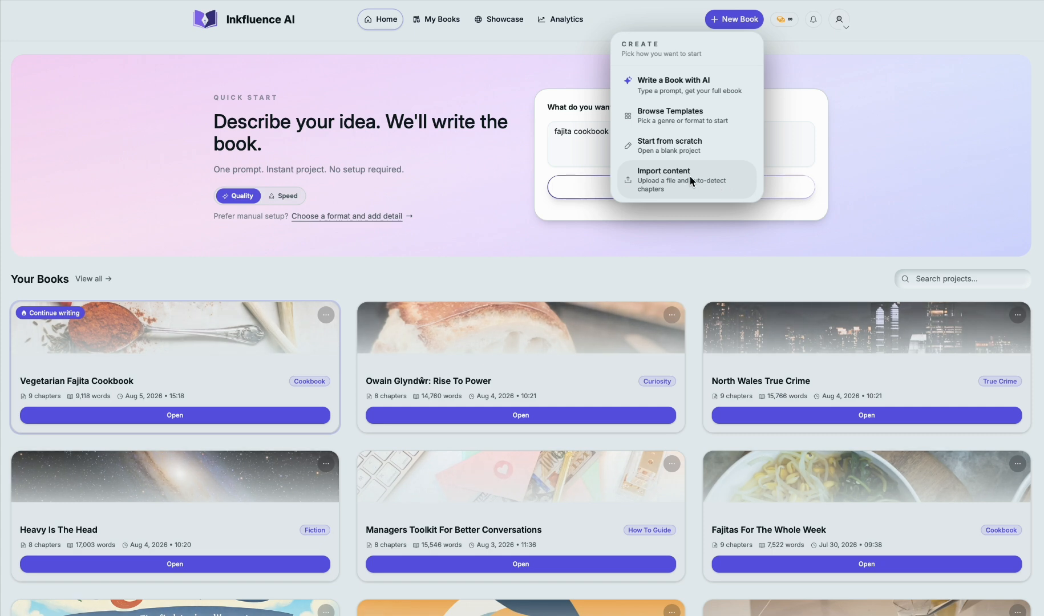
pyautogui.click(724, 85)
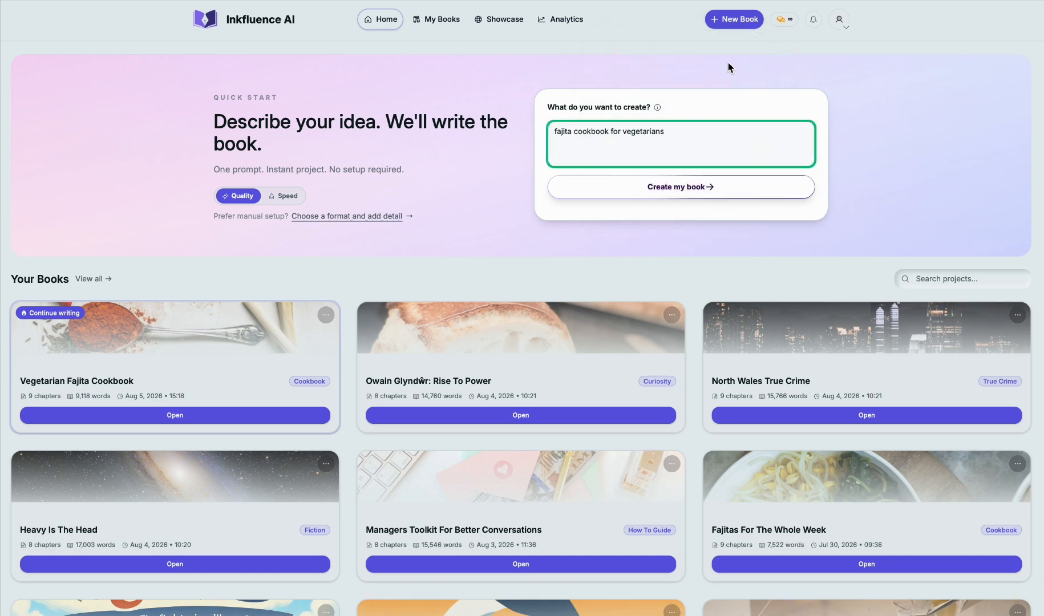
pyautogui.tripleClick(585, 137)
pyautogui.press('BackSpace')
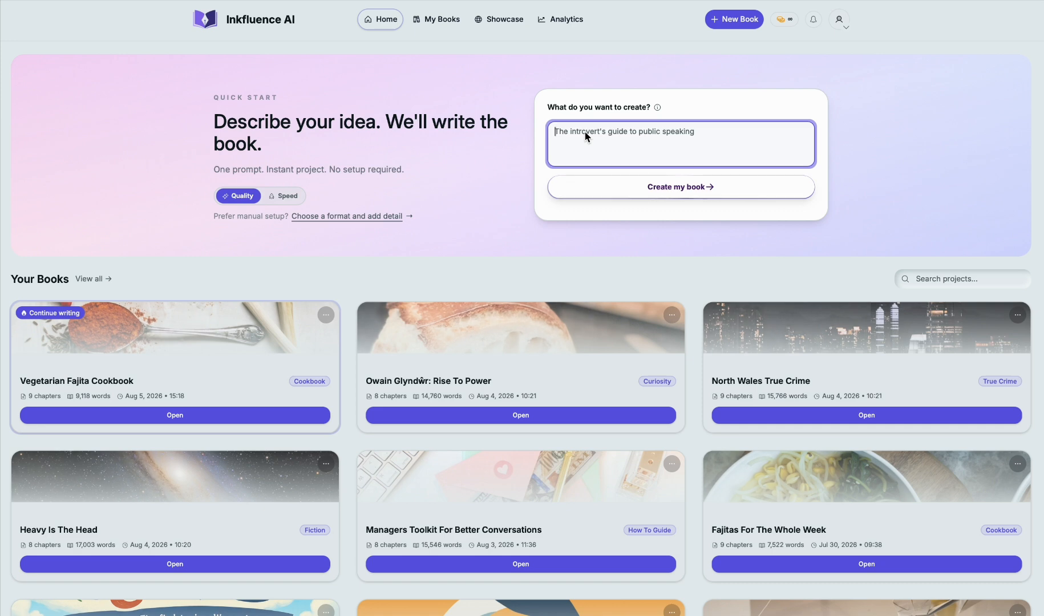
pyautogui.write('a dog that live')
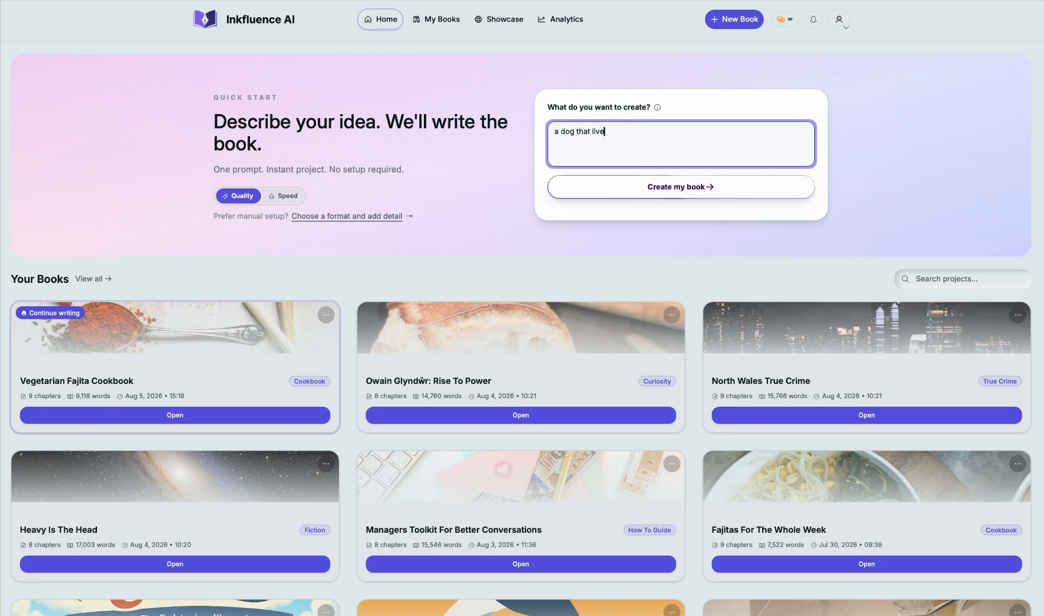
pyautogui.write('s in Wales')
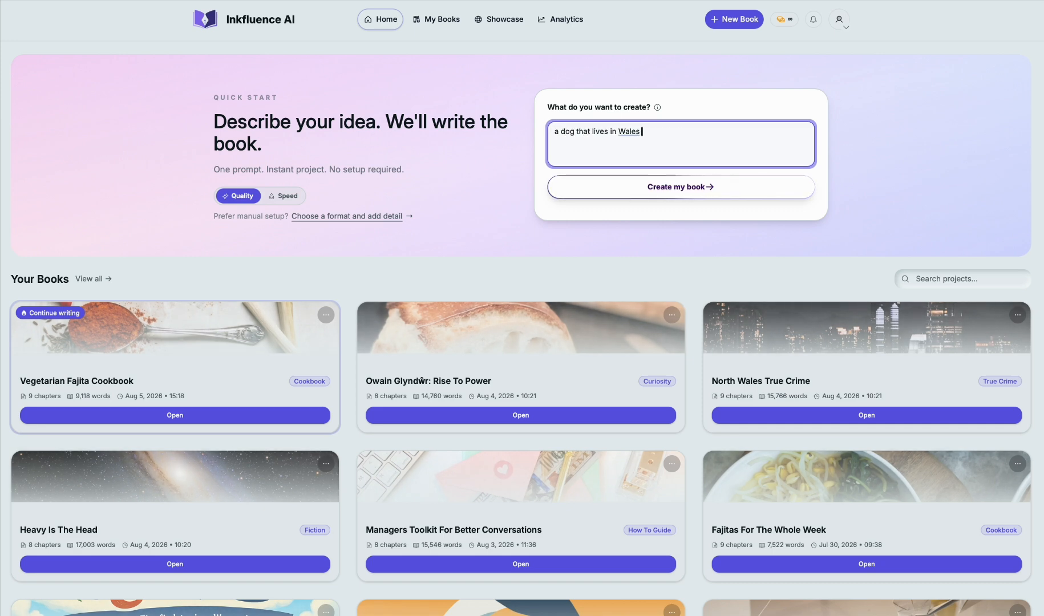
pyautogui.press('BackSpace')
pyautogui.write(',')
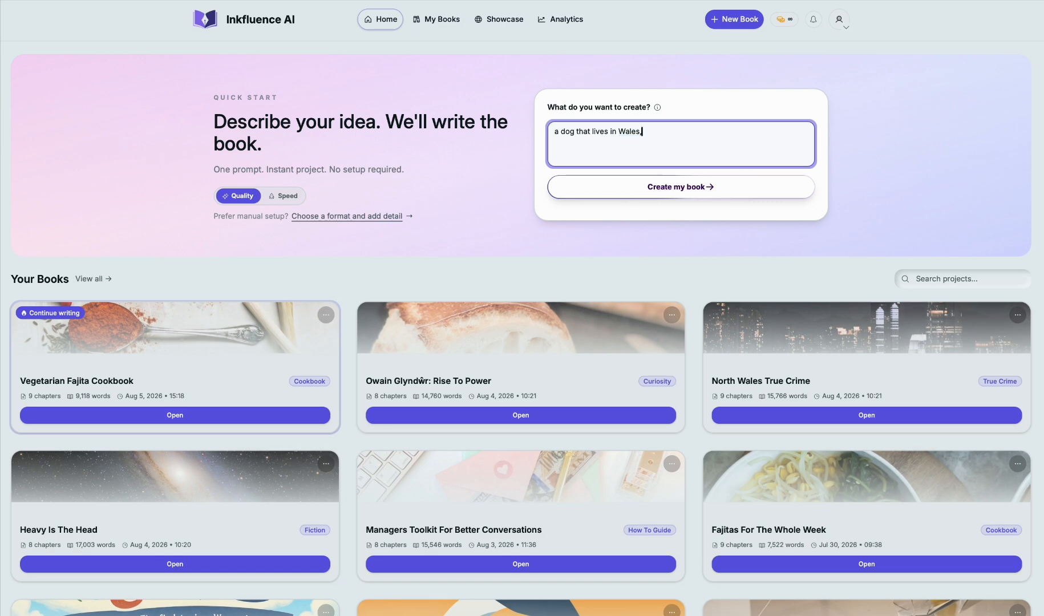
pyautogui.press('BackSpace')
pyautogui.write('in the unit')
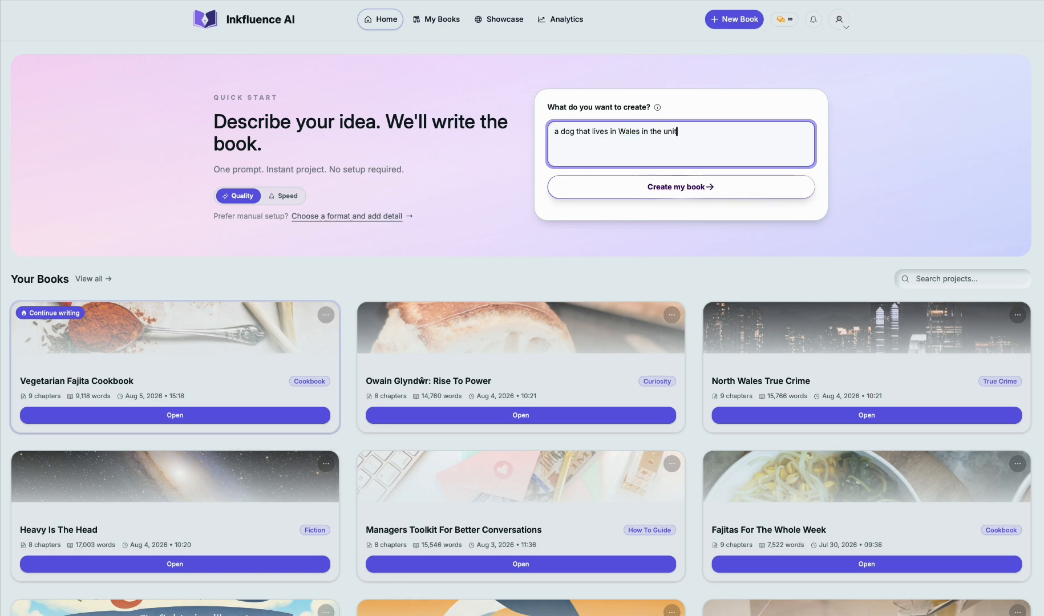
pyautogui.write('ed kn')
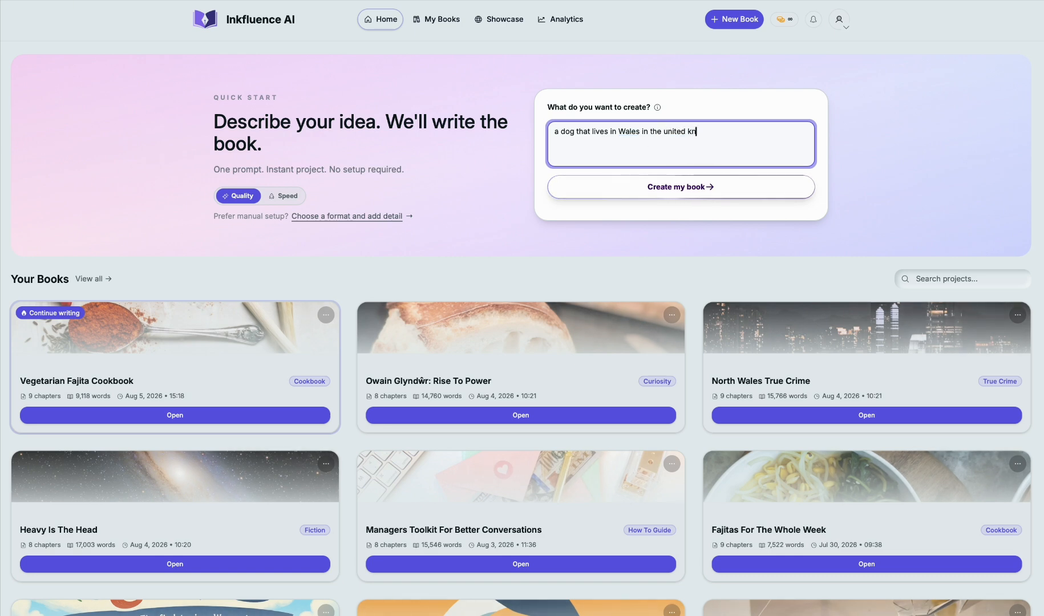
pyautogui.write('gdom')
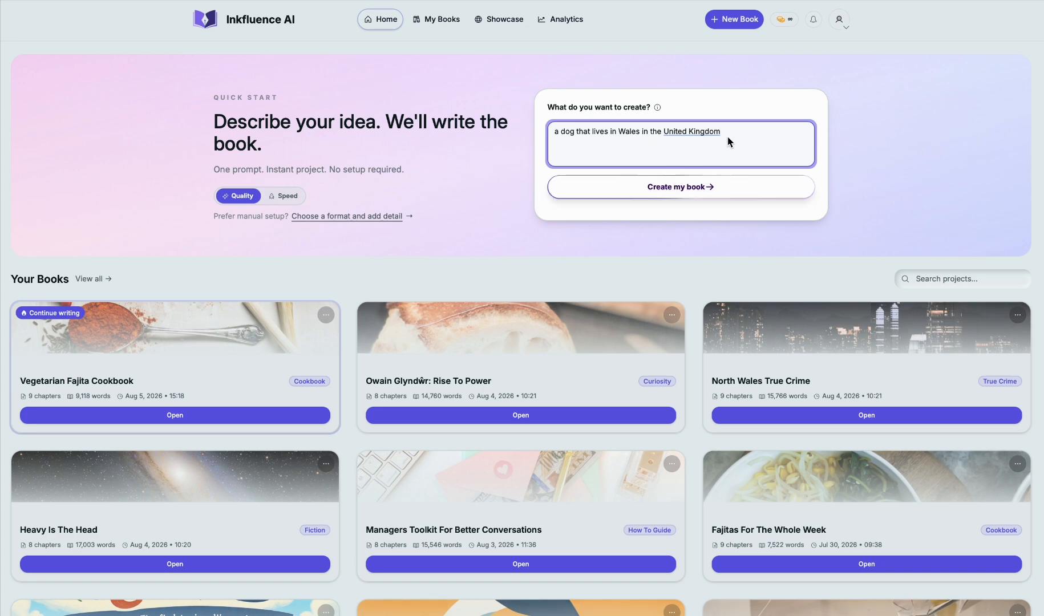
pyautogui.click(687, 190)
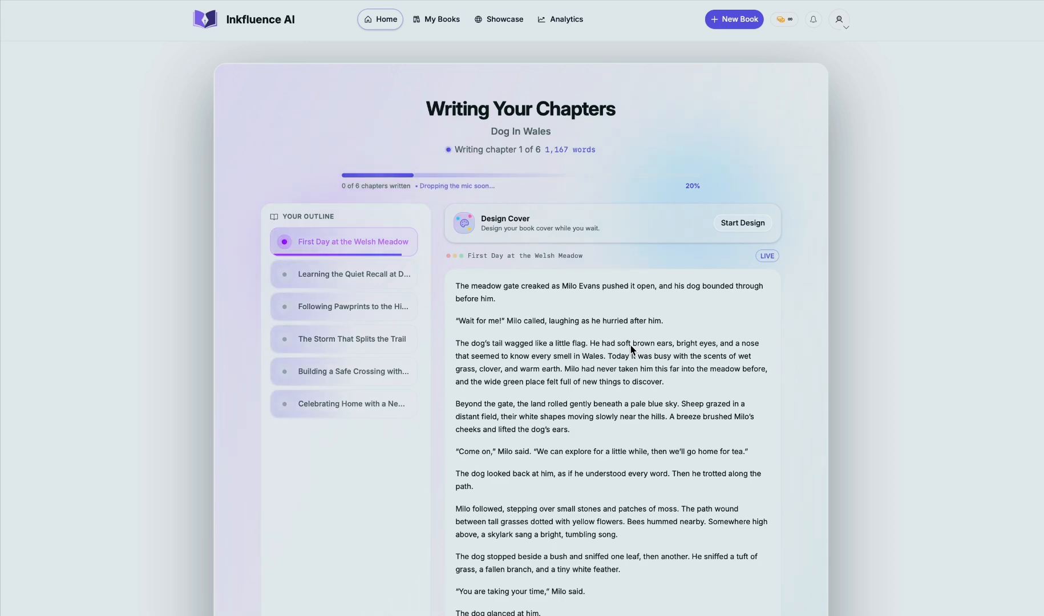
# Step: Examine the live chapter text and the outline while the book is being written
pyautogui.scroll(-3, 556, 349)
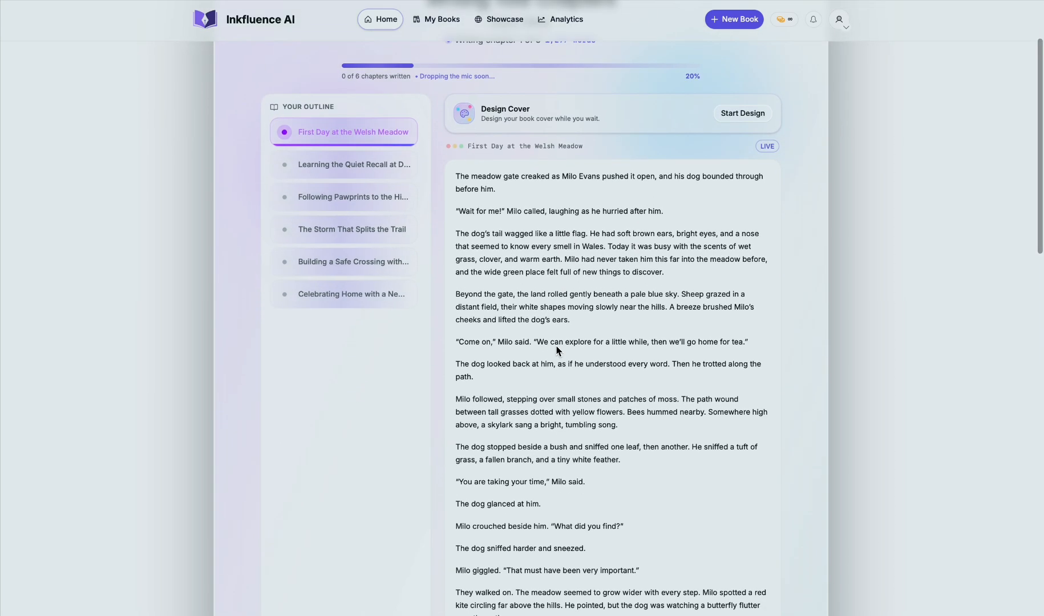
pyautogui.scroll(-1, 651, 330)
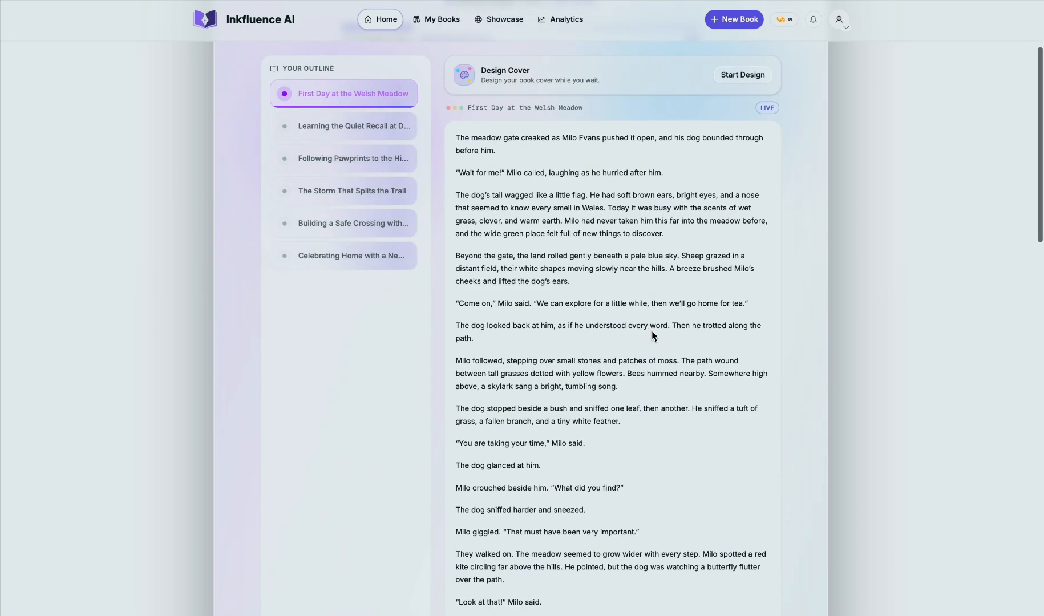
pyautogui.scroll(-5, 645, 262)
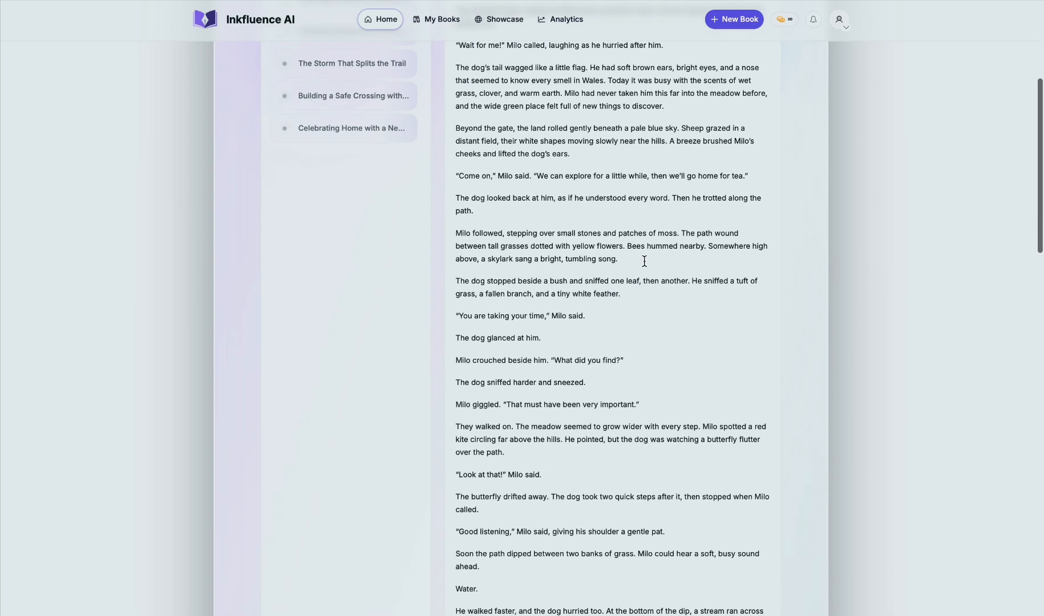
pyautogui.scroll(7, 644, 265)
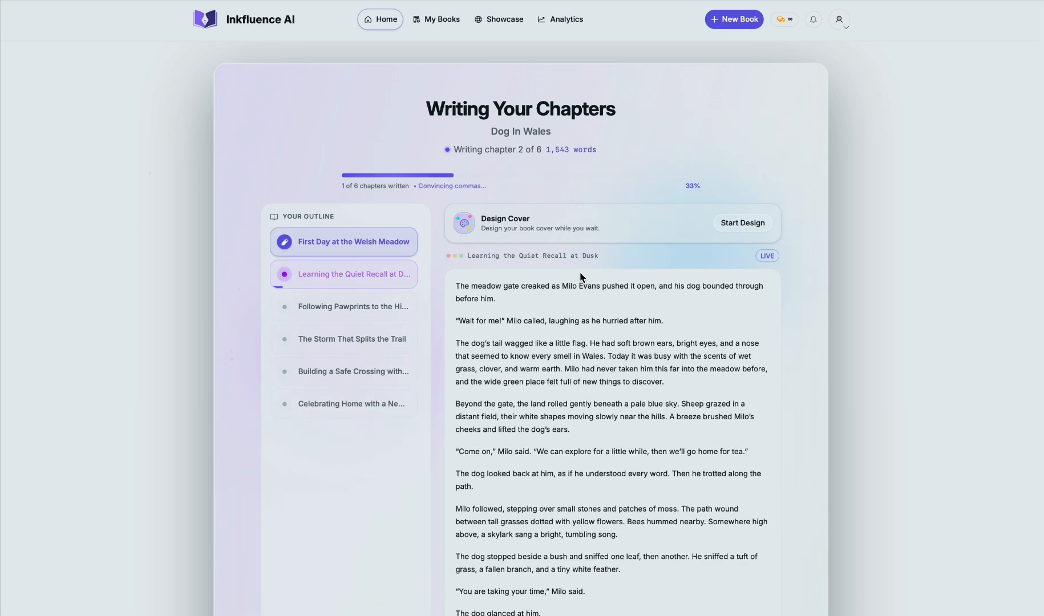
pyautogui.moveTo(285, 243)
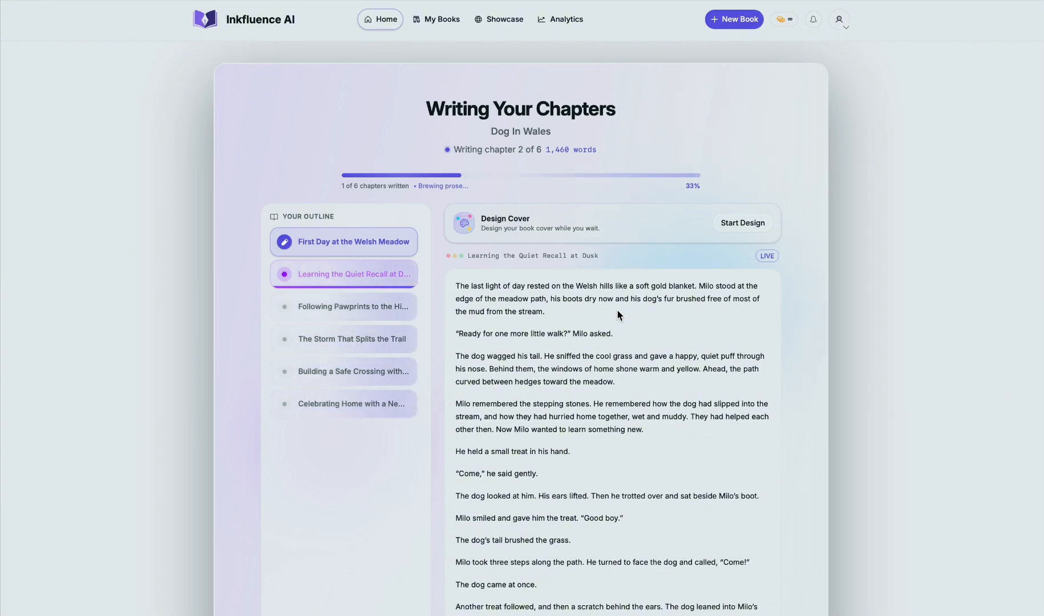
pyautogui.scroll(-1, 618, 311)
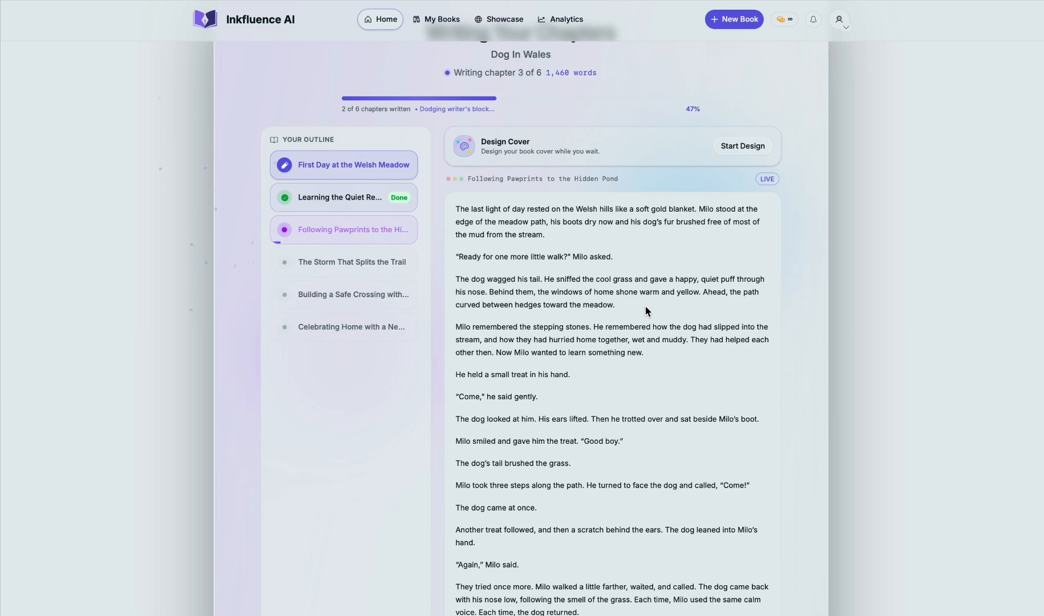
pyautogui.scroll(-1, 646, 308)
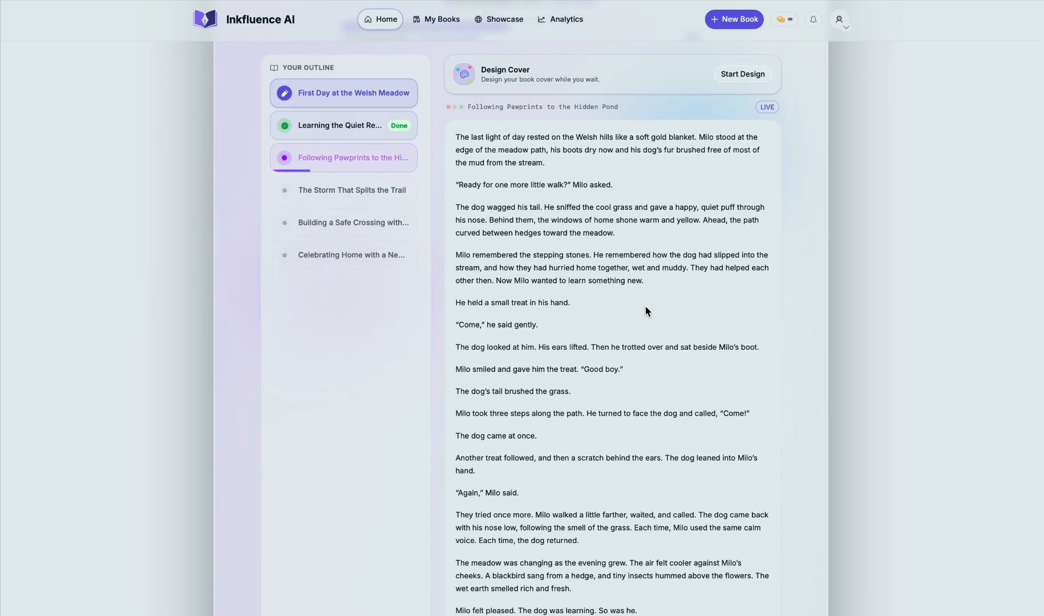
pyautogui.scroll(2, 645, 305)
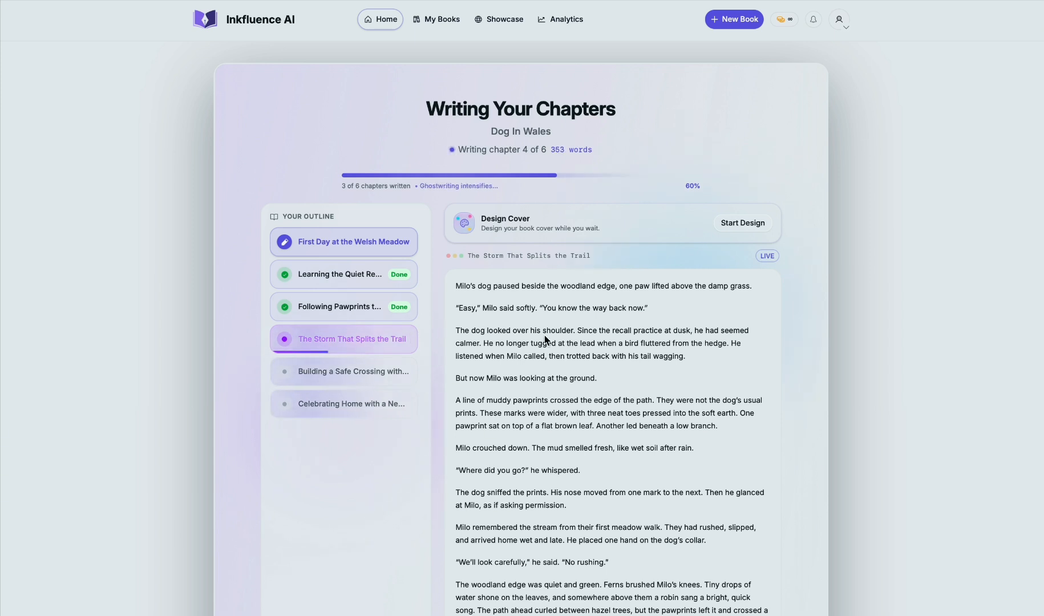
pyautogui.scroll(-1, 595, 355)
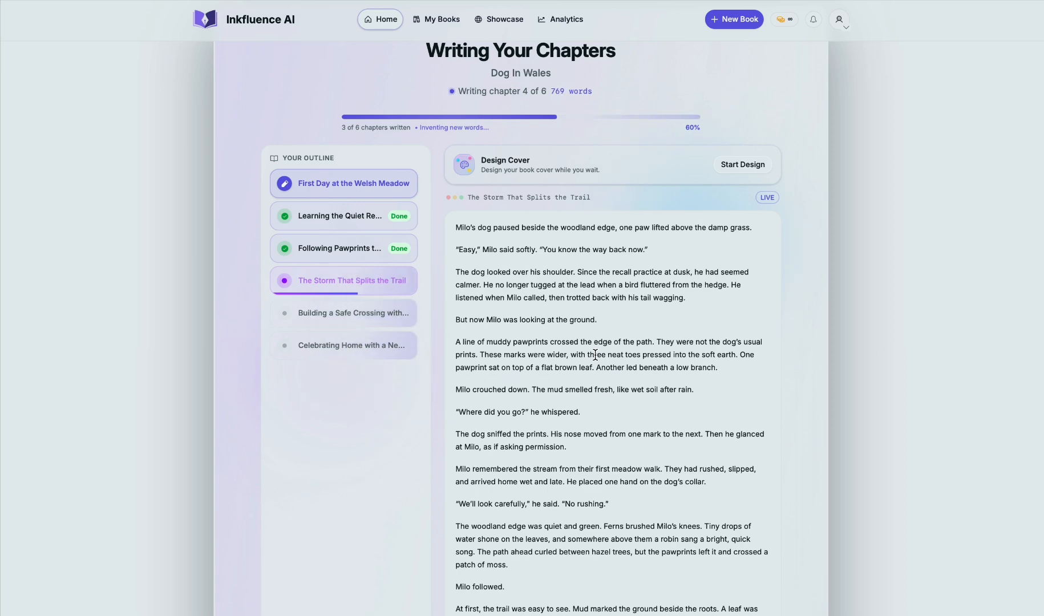
pyautogui.scroll(-1, 685, 227)
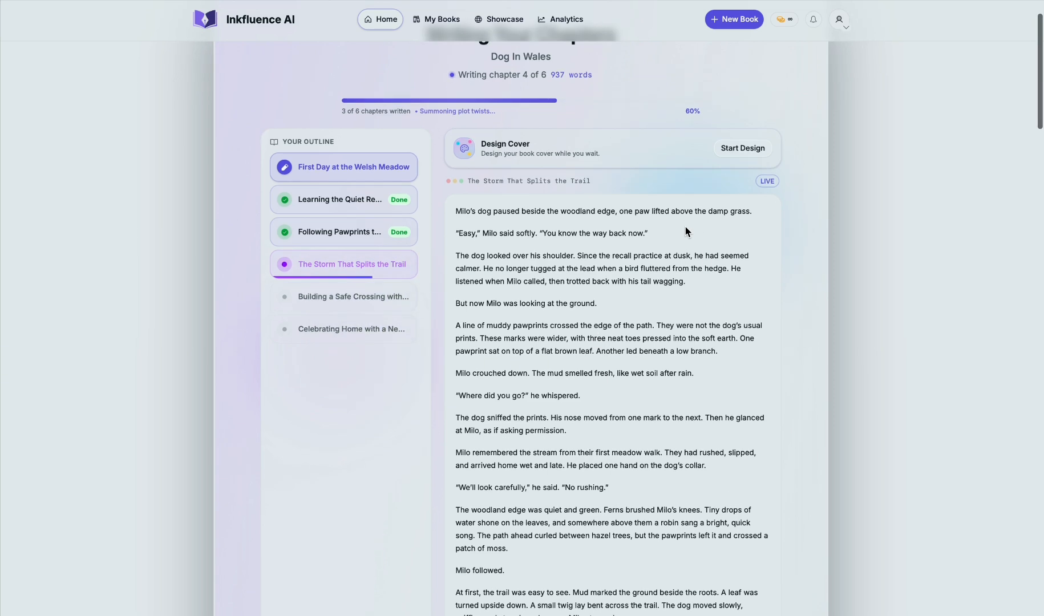
pyautogui.scroll(-1, 685, 226)
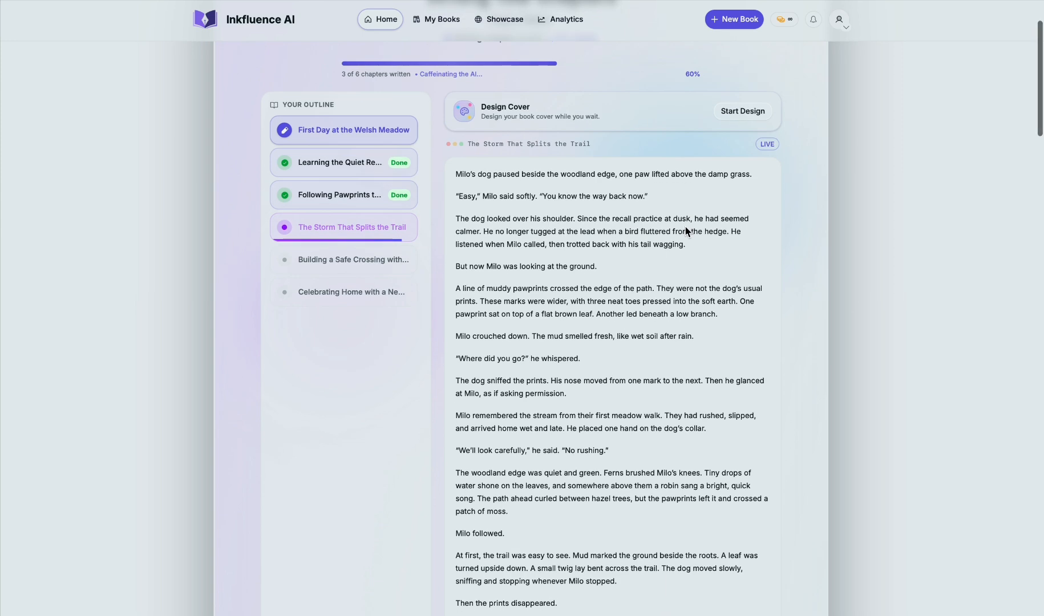
# Step: Review the drafts of the chapters Learning the Quiet Recall at Dusk and Following Pawprints to the Hidden Pond
pyautogui.click(325, 162)
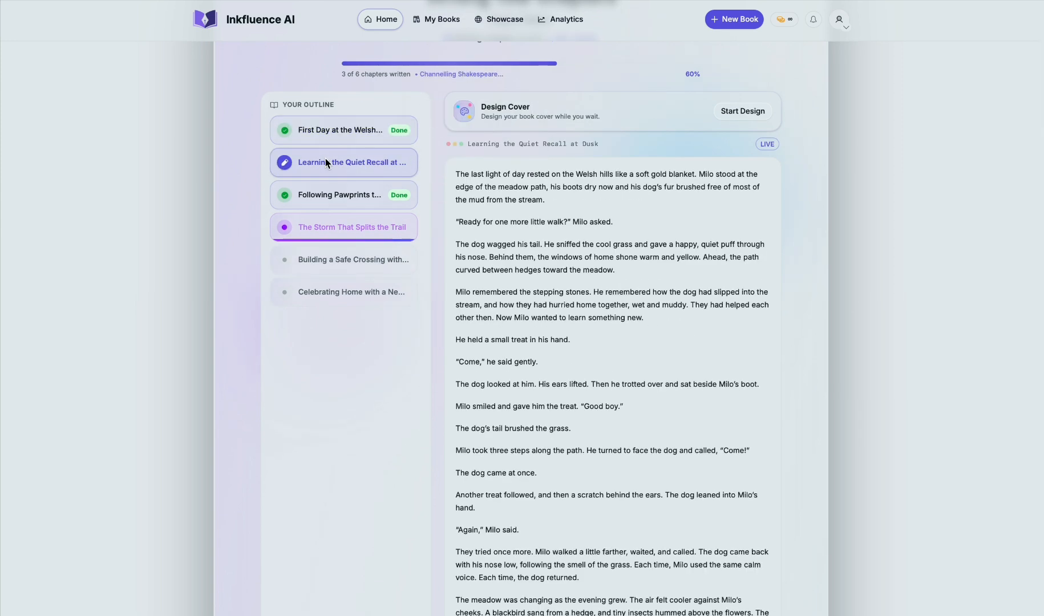
pyautogui.click(329, 195)
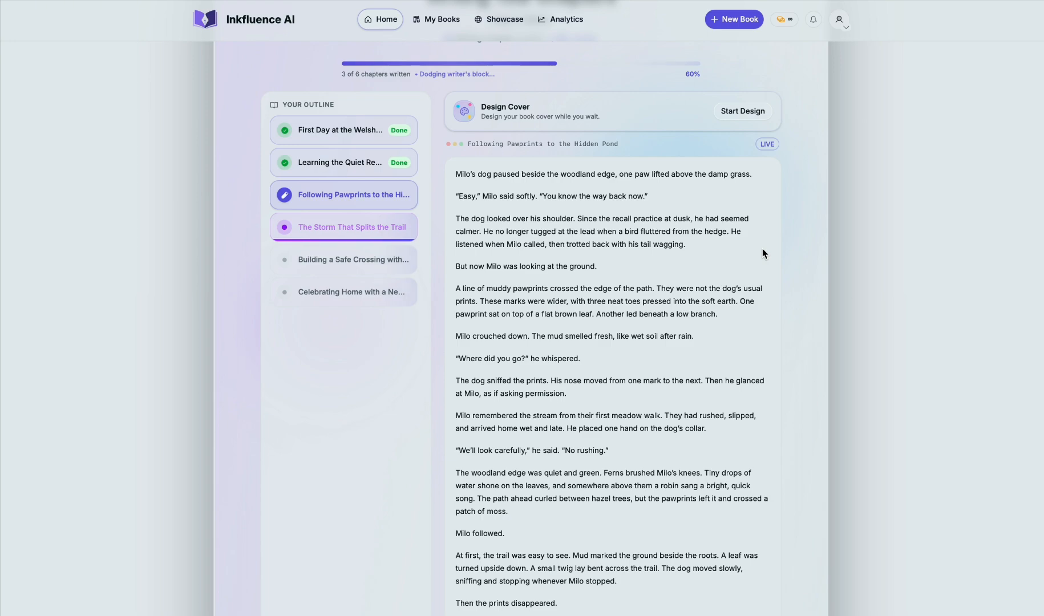
pyautogui.scroll(-5, 762, 249)
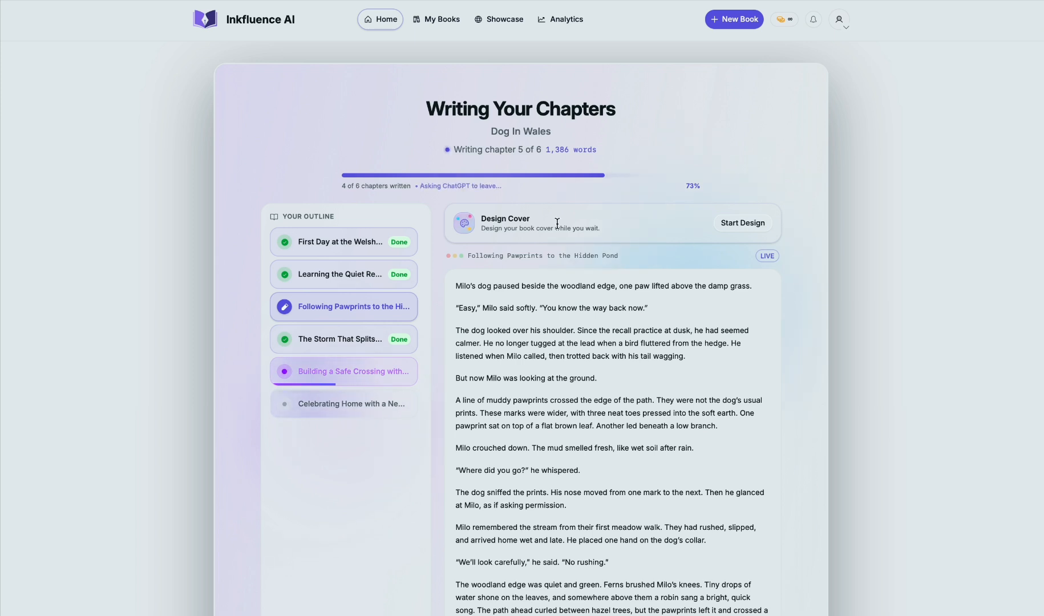
pyautogui.scroll(-2, 514, 251)
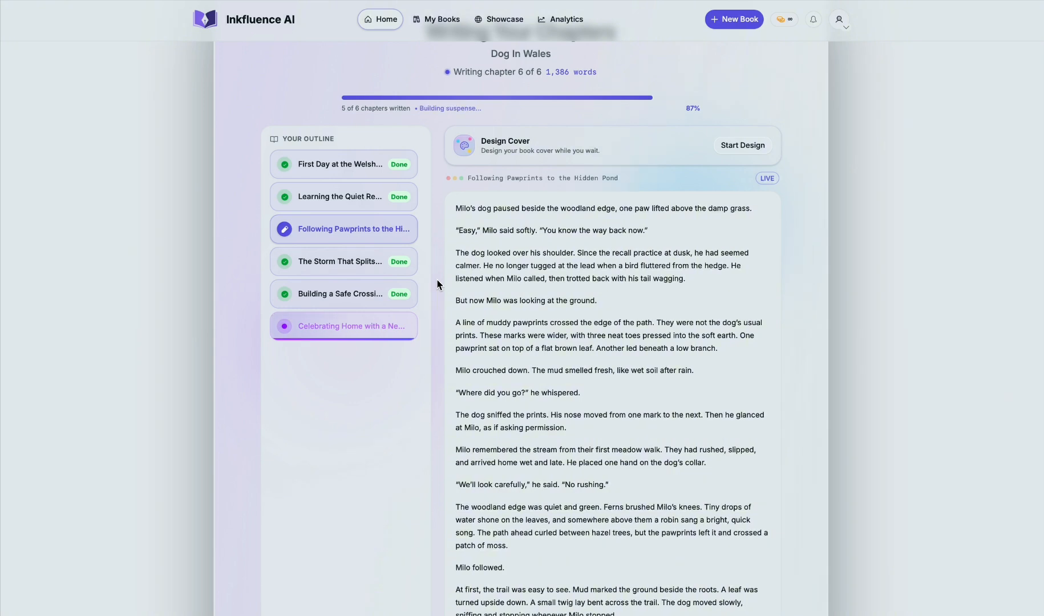
pyautogui.scroll(2, 437, 279)
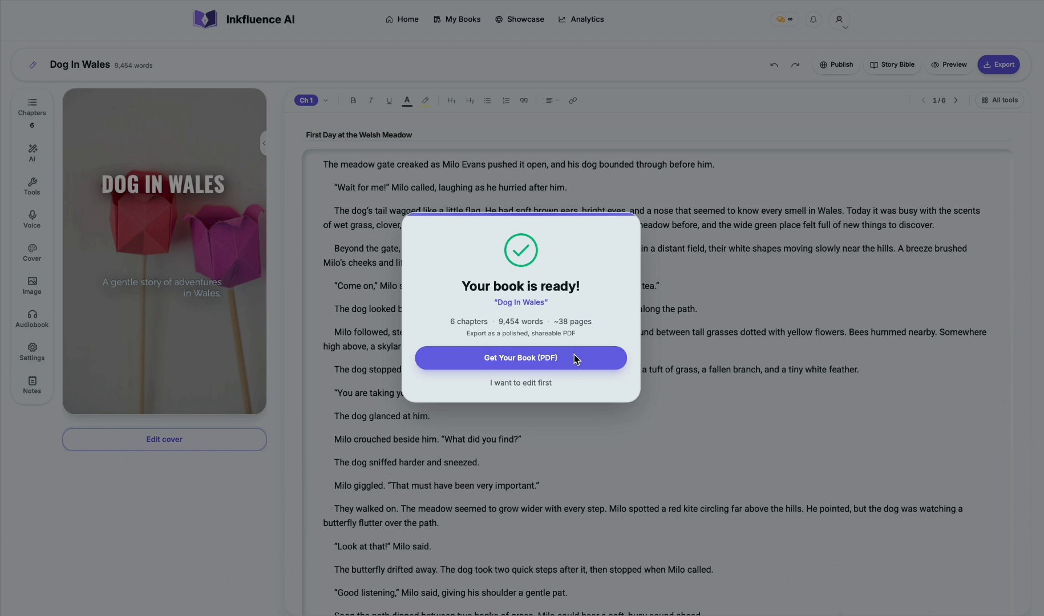
# Step: Choose to edit the finished book first, and view its title, subtitle and author details without changing them
pyautogui.click(522, 382)
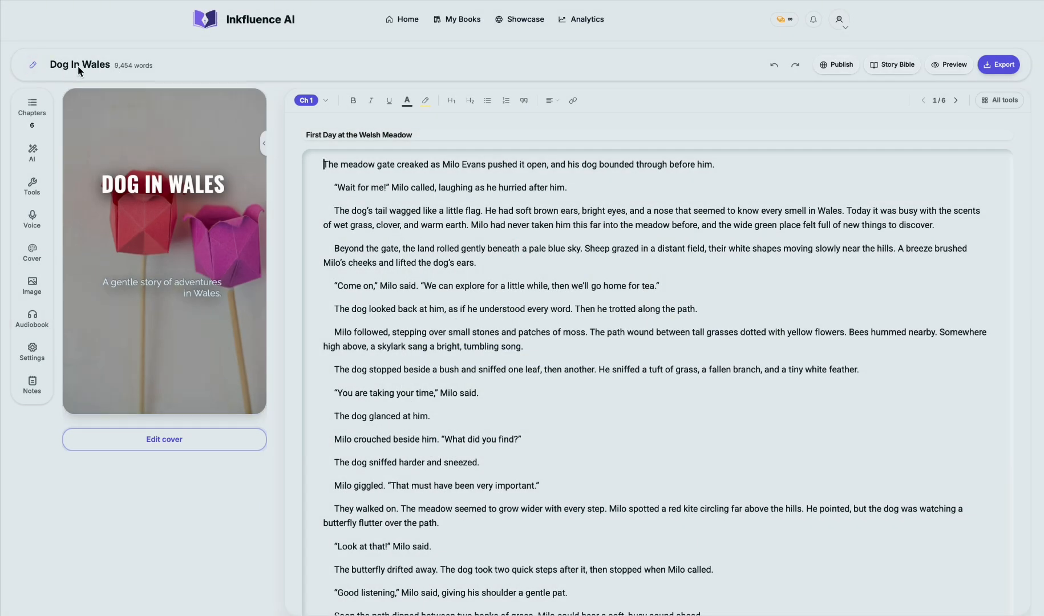
pyautogui.click(30, 67)
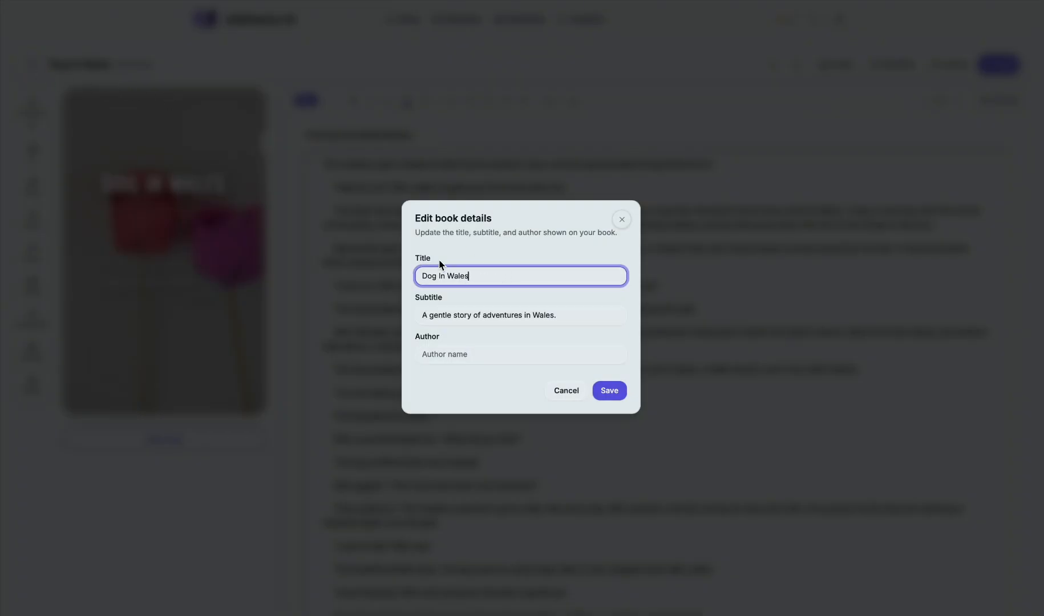
pyautogui.click(461, 317)
pyautogui.click(462, 358)
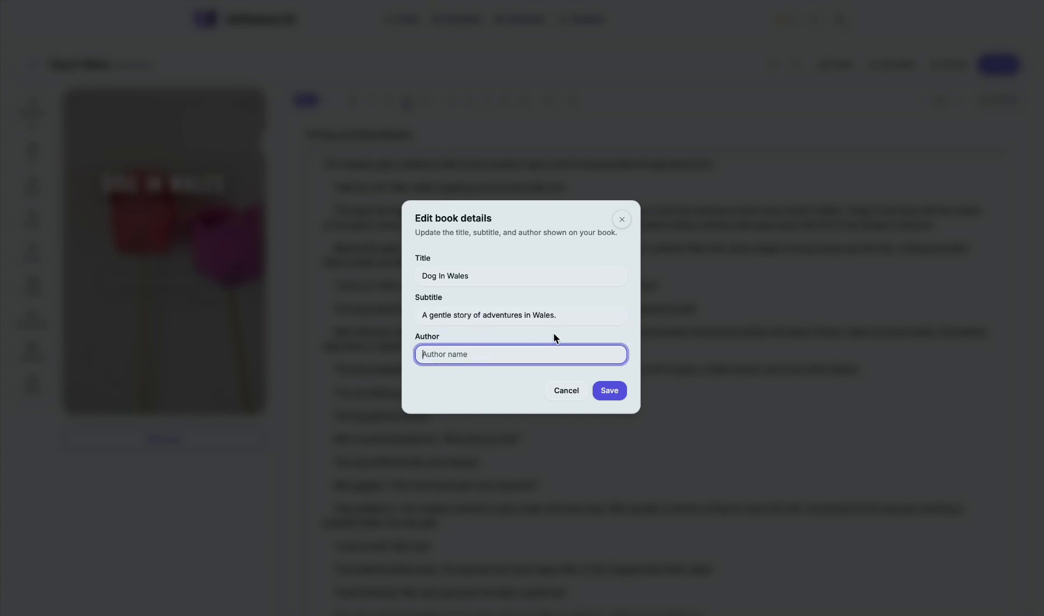
pyautogui.click(622, 219)
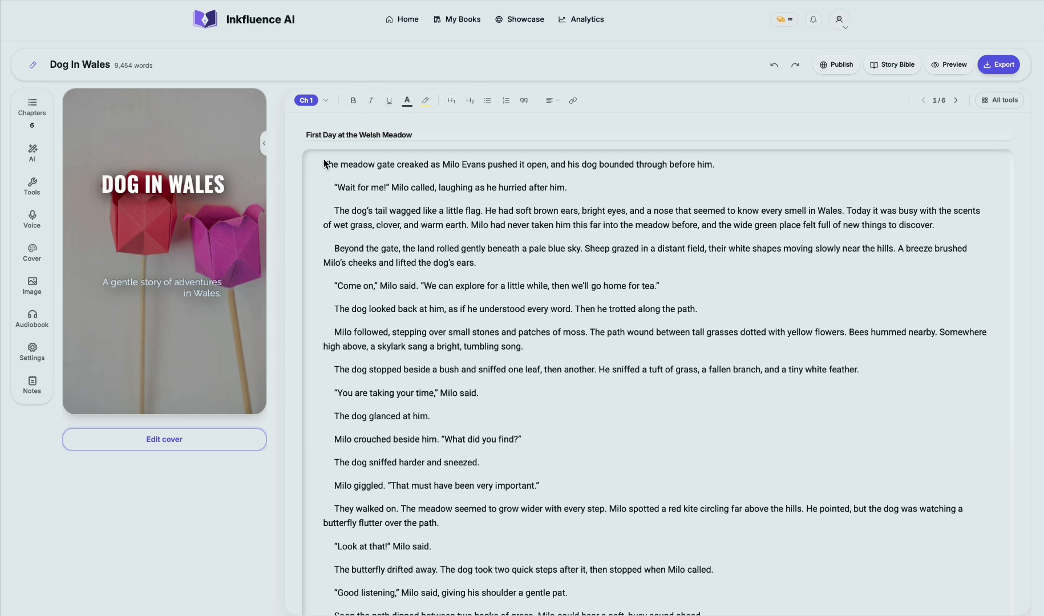
# Step: Try bold, italic and underline formatting on the first two paragraphs of chapter 1, and remove it again
pyautogui.moveTo(323, 165); pyautogui.dragTo(572, 190)
pyautogui.click(353, 101)
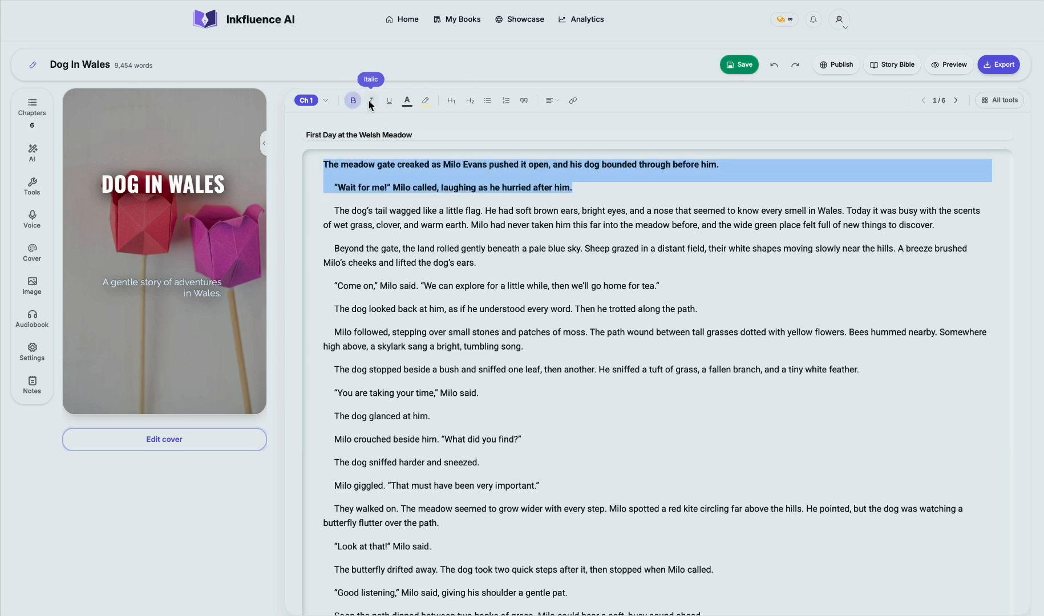
pyautogui.click(371, 101)
pyautogui.click(389, 100)
pyautogui.click(389, 100)
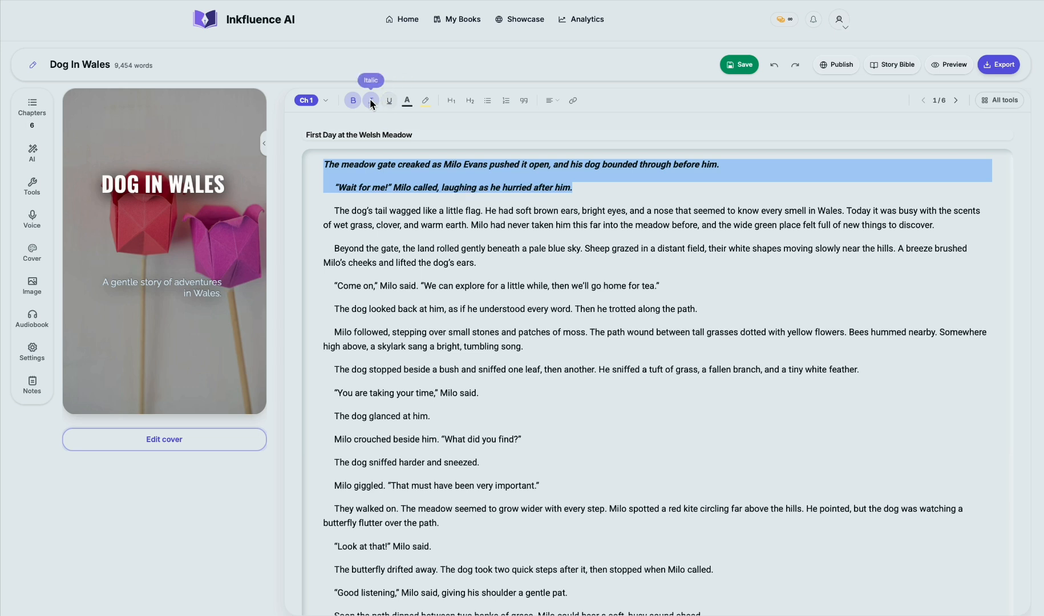
pyautogui.click(370, 100)
pyautogui.click(360, 103)
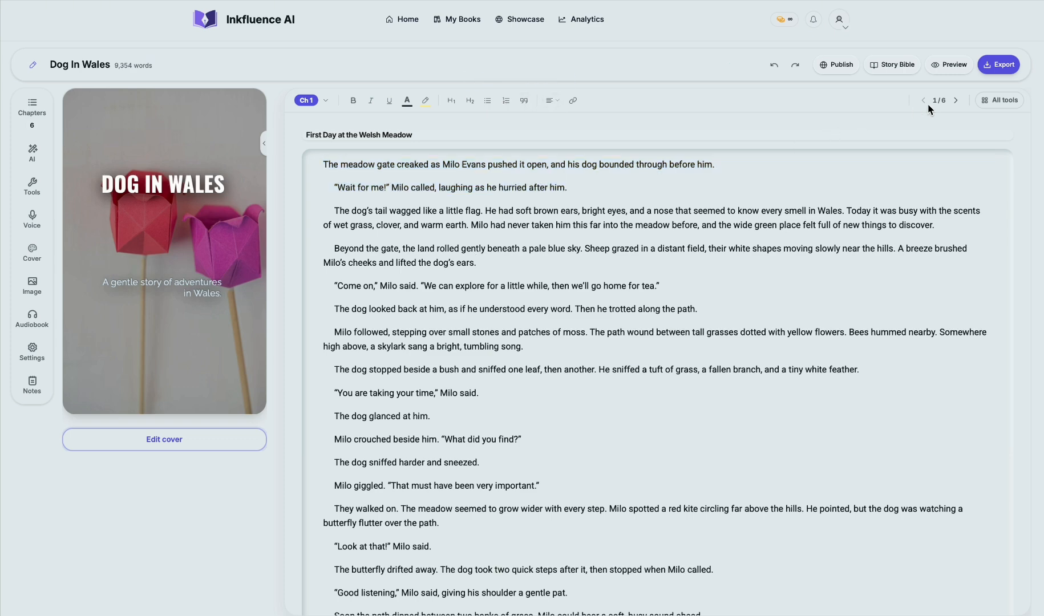
# Step: Page forward through the book's chapters in the editor from chapter 1 to chapter 5
pyautogui.click(957, 101)
pyautogui.click(957, 101)
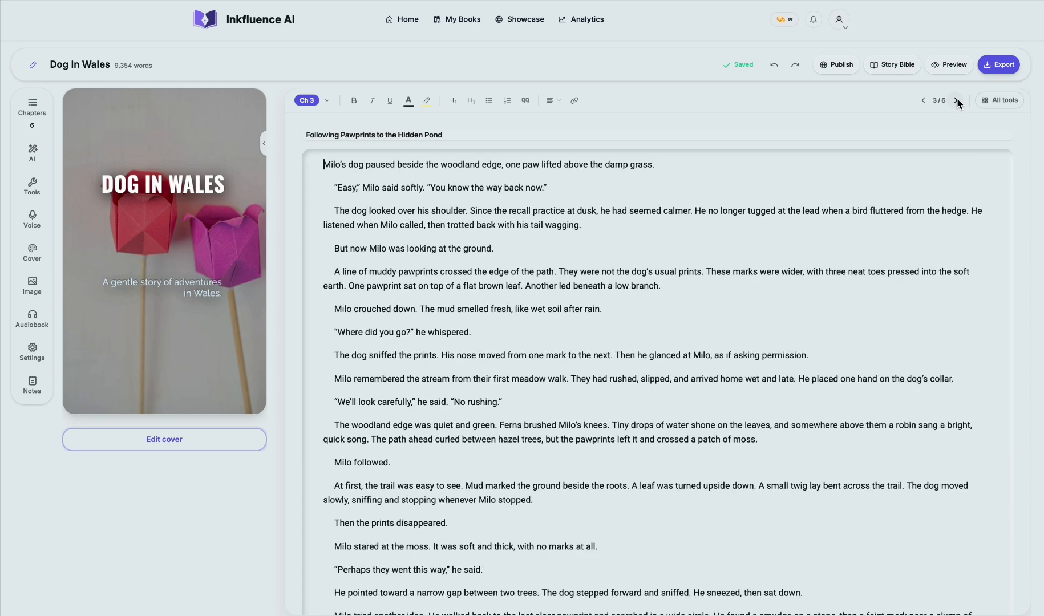
pyautogui.click(956, 101)
pyautogui.click(956, 101)
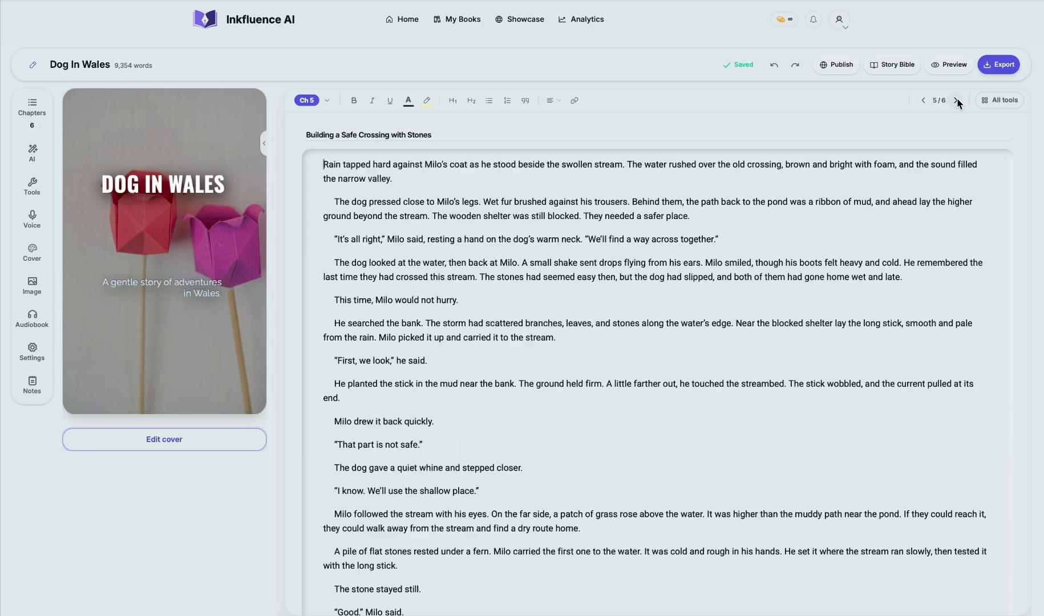
# Step: Page back from chapter 5 to chapter 1 and skim through the text of First Day at the Welsh Meadow
pyautogui.click(925, 101)
pyautogui.click(925, 101)
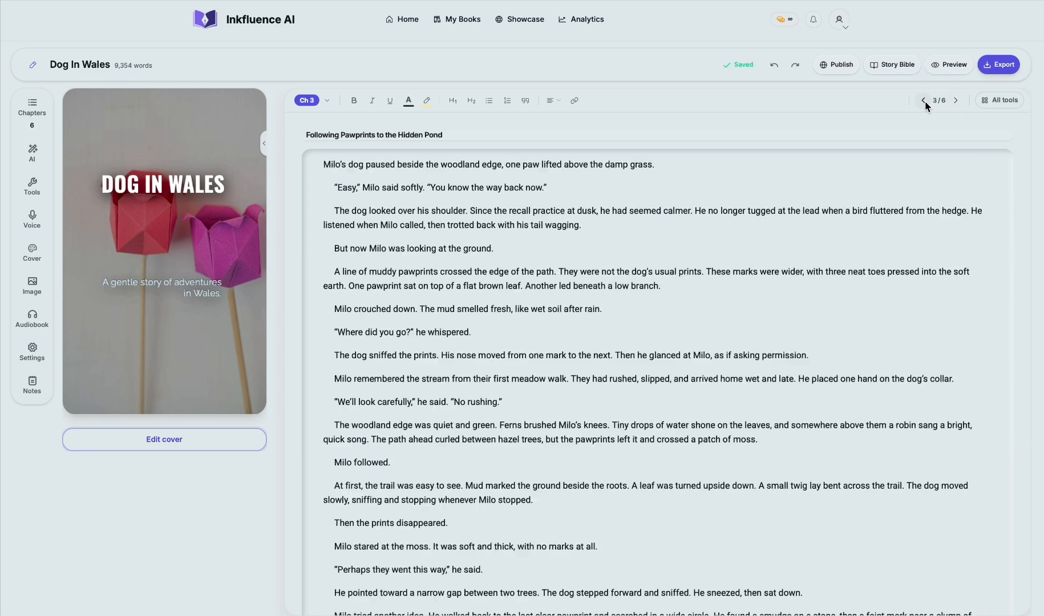
pyautogui.click(924, 101)
pyautogui.click(925, 101)
pyautogui.scroll(-15, 762, 202)
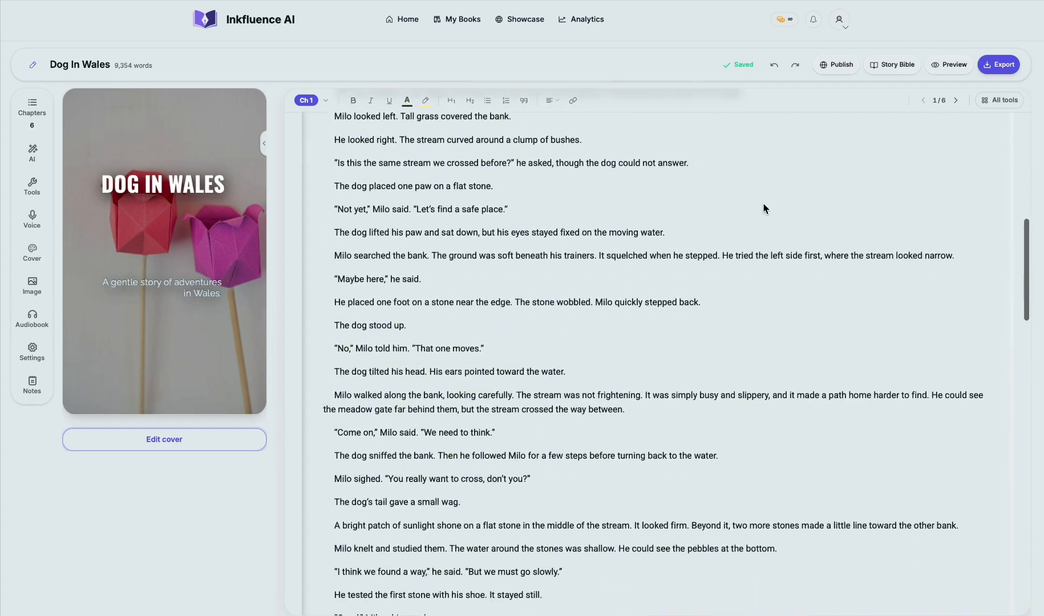
pyautogui.scroll(-9, 763, 205)
pyautogui.scroll(20, 763, 205)
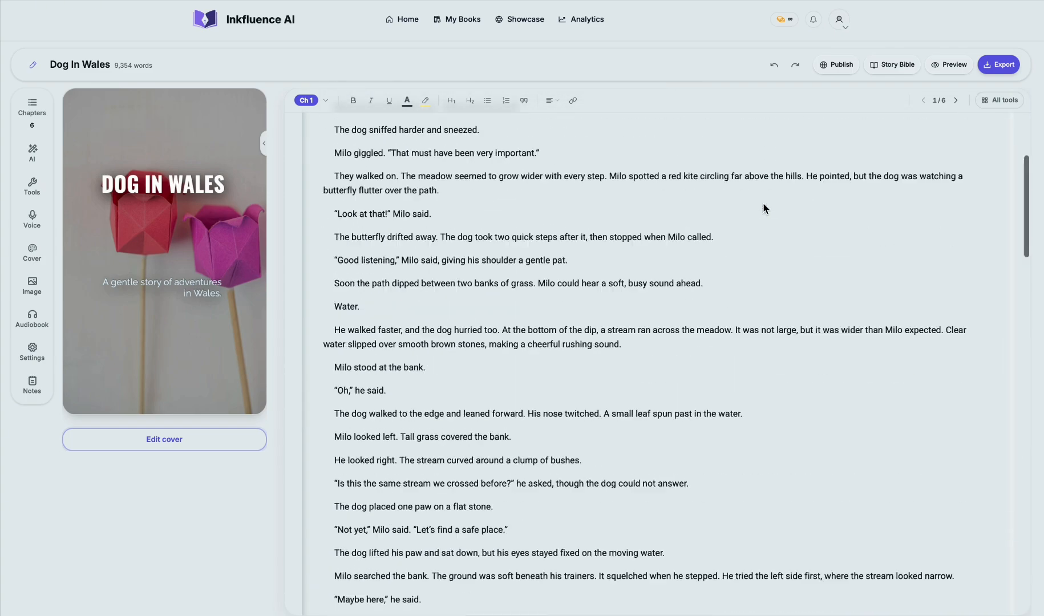
# Step: Reorder the chapter list so First Day at the Welsh Meadow comes after Learning the Quiet Recall at Dusk
pyautogui.click(31, 107)
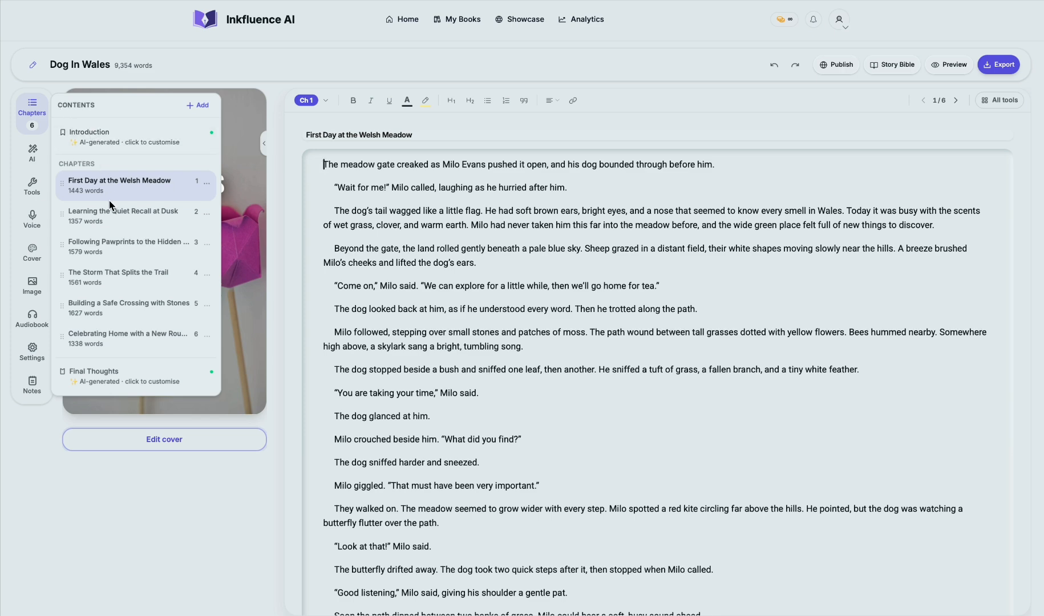
pyautogui.moveTo(67, 185); pyautogui.dragTo(59, 253)
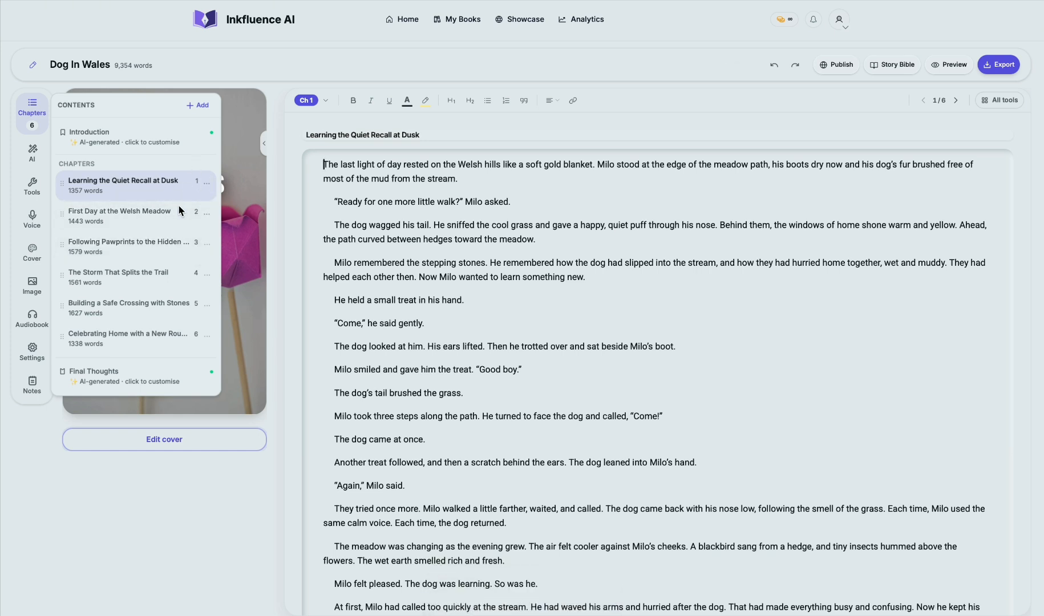
# Step: Add a seventh chapter and generate a standard-length AI draft from the suggestion Write a new chapter for "Dog In Wales"
pyautogui.click(199, 106)
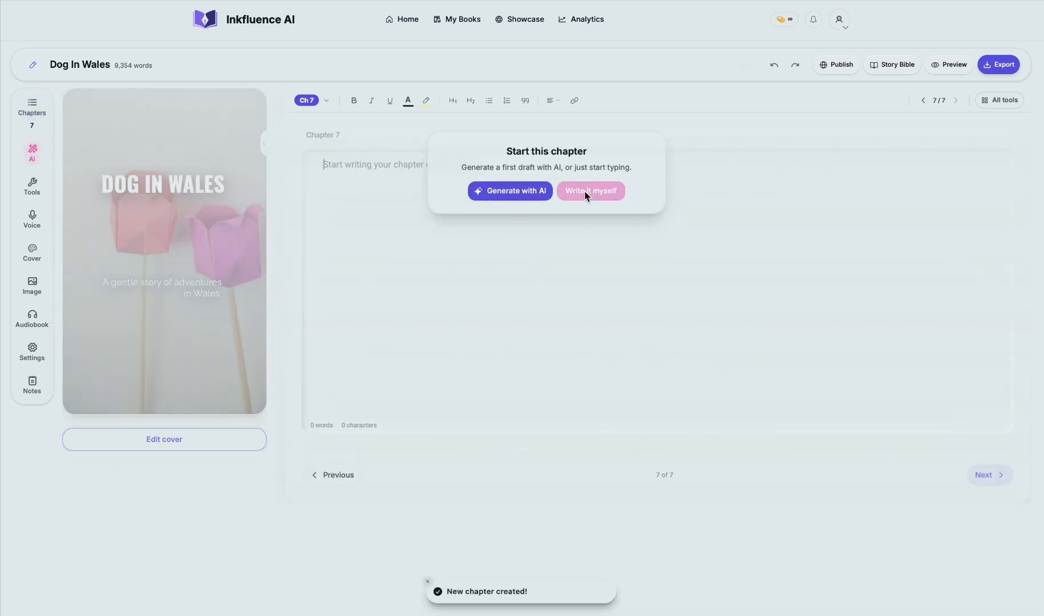
pyautogui.click(528, 192)
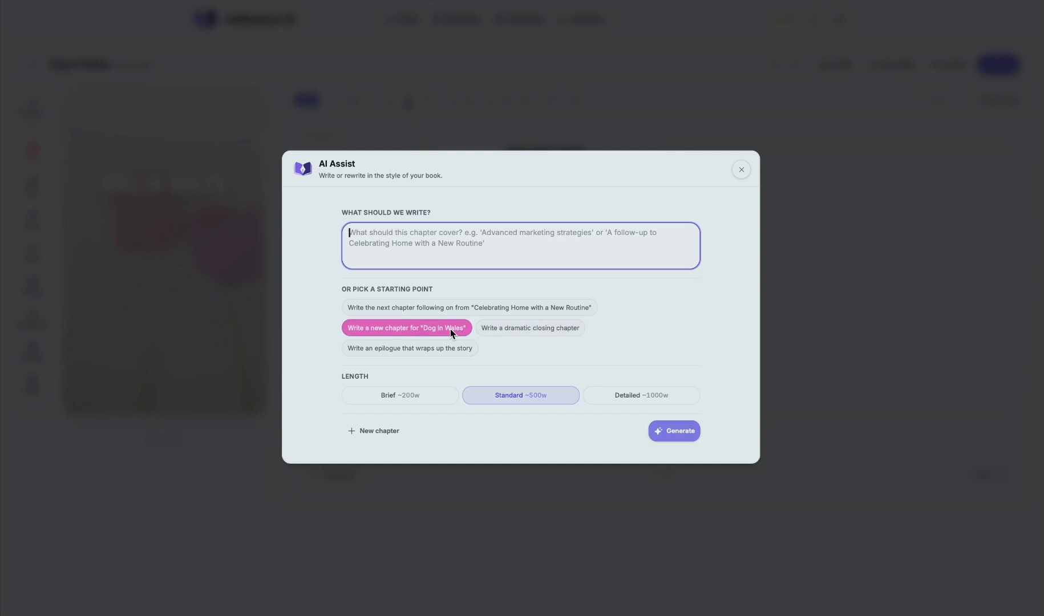
pyautogui.click(426, 329)
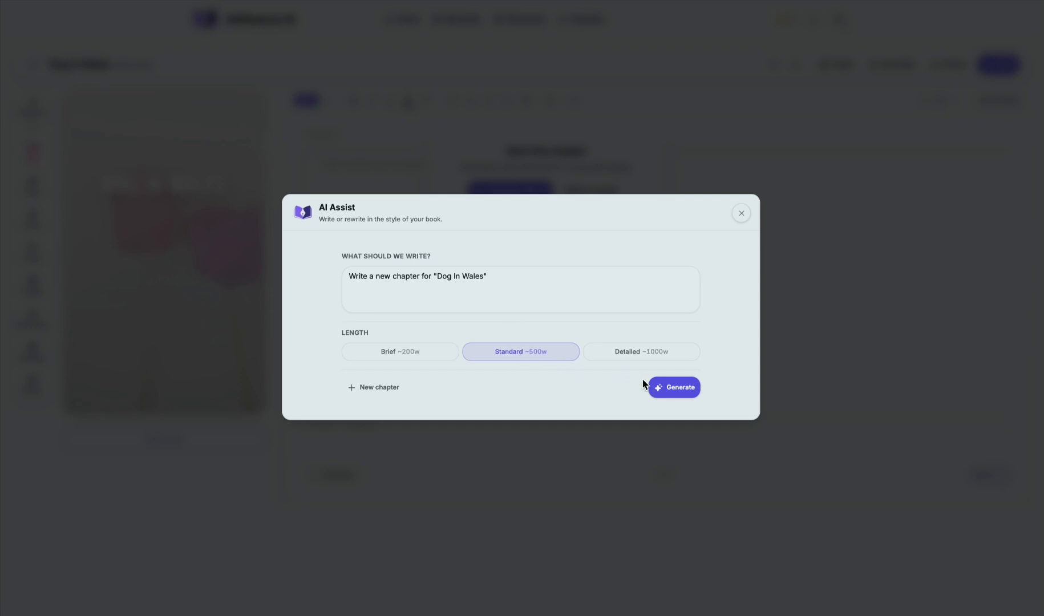
pyautogui.click(663, 389)
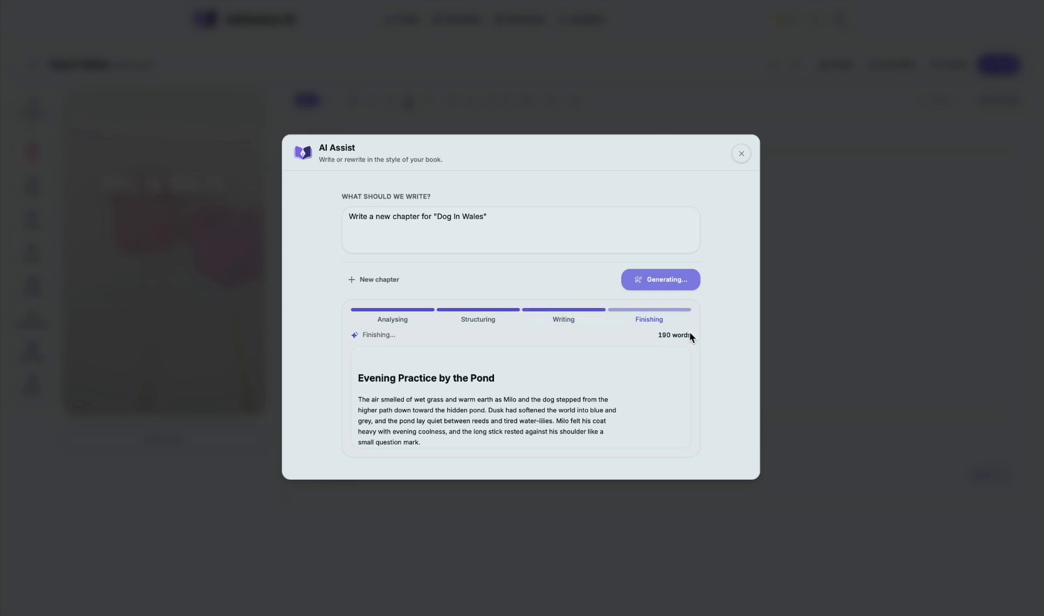
pyautogui.scroll(-2, 608, 369)
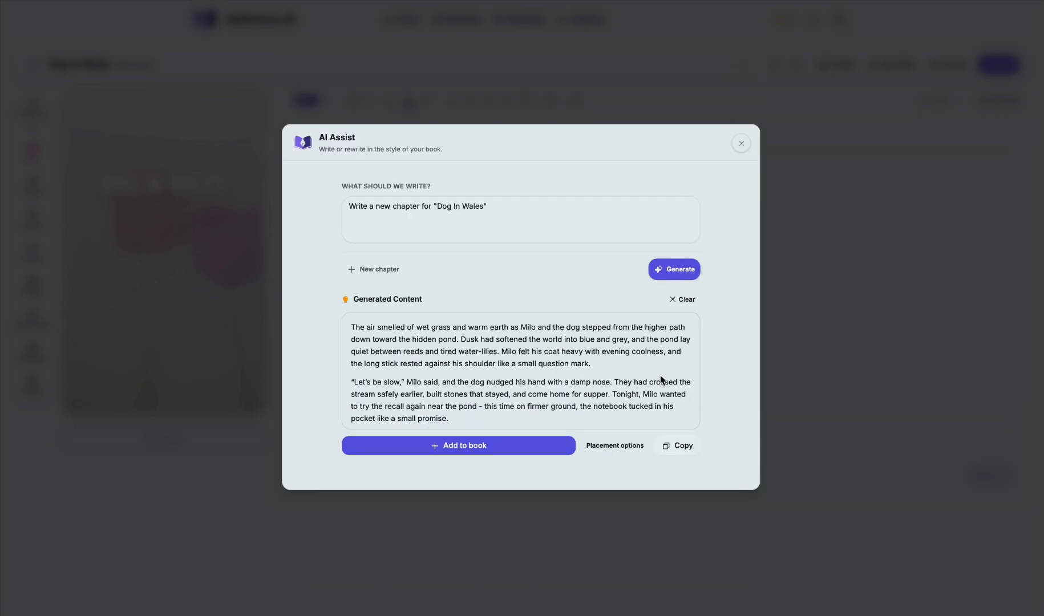
# Step: View the placement options for the generated text without choosing one, and add the text directly to the book
pyautogui.click(603, 451)
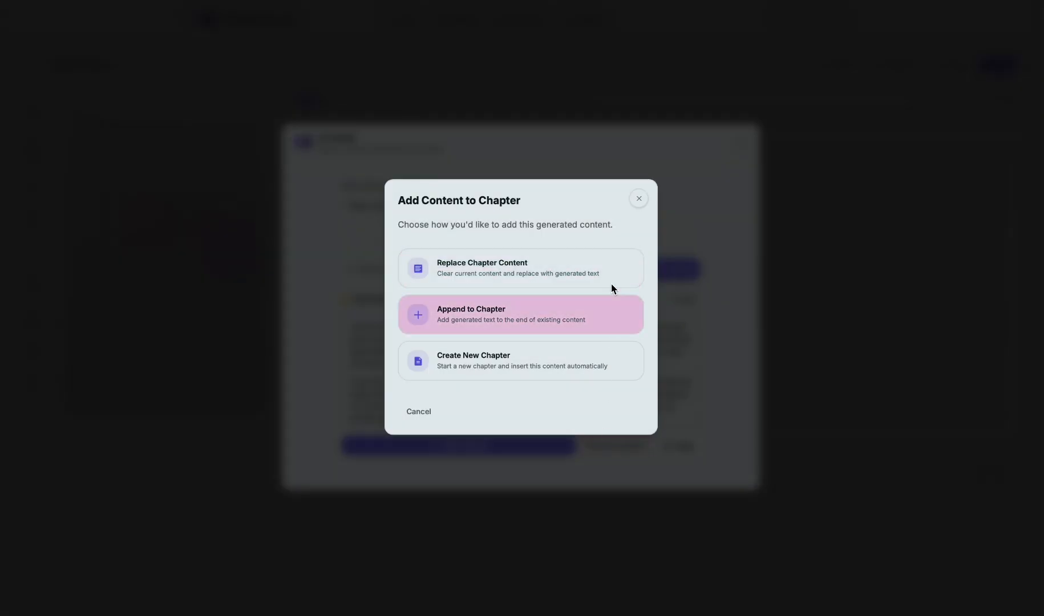
pyautogui.click(638, 198)
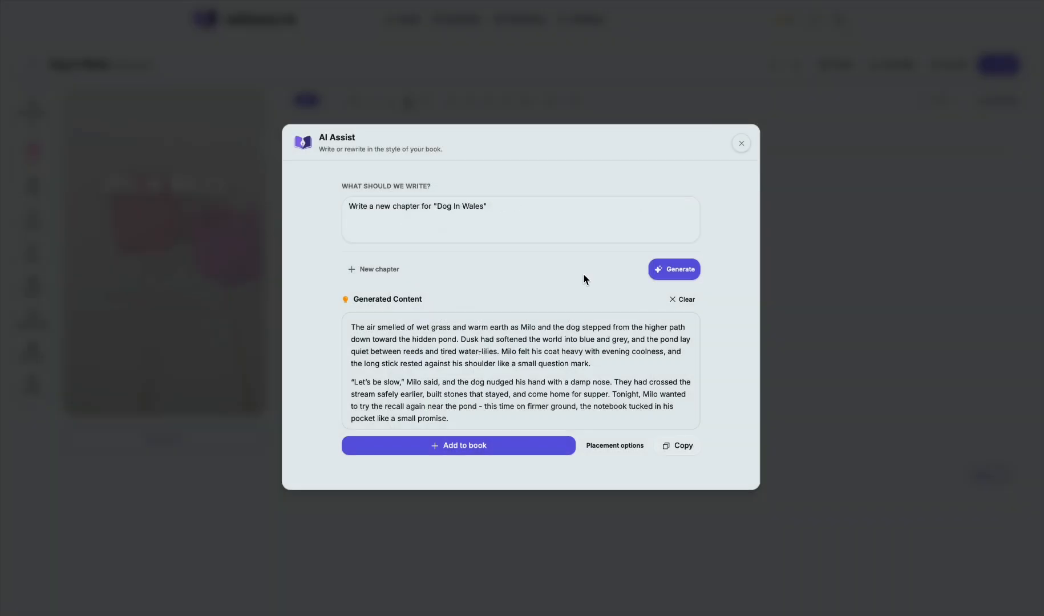
pyautogui.click(490, 442)
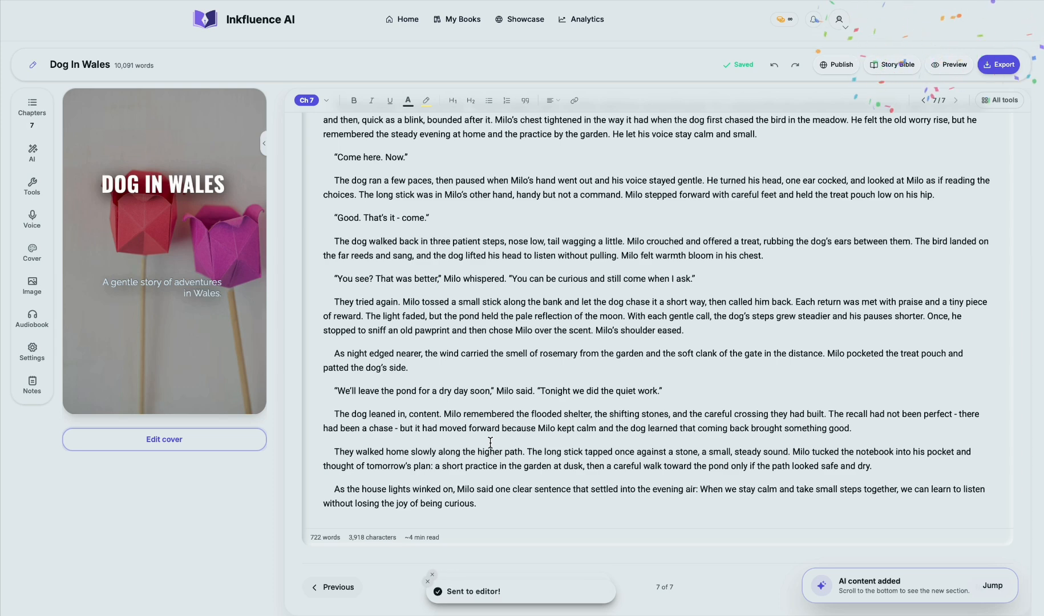
# Step: View the AI writing suggestions and the AI rewrite options for the paragraph beginning "The dog ran a few paces", without generating anything
pyautogui.click(32, 152)
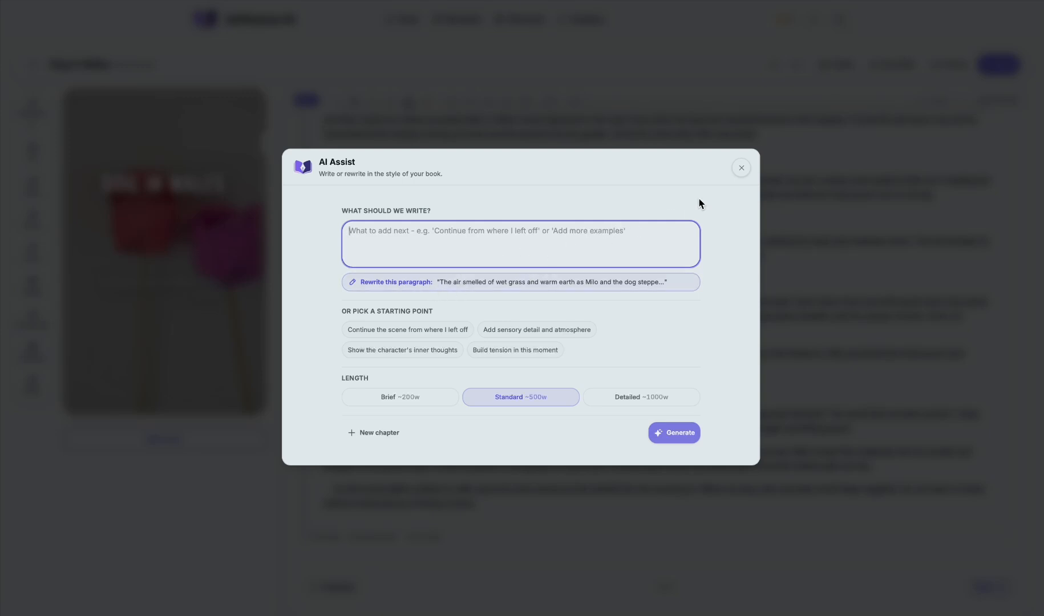
pyautogui.click(739, 168)
pyautogui.tripleClick(322, 195)
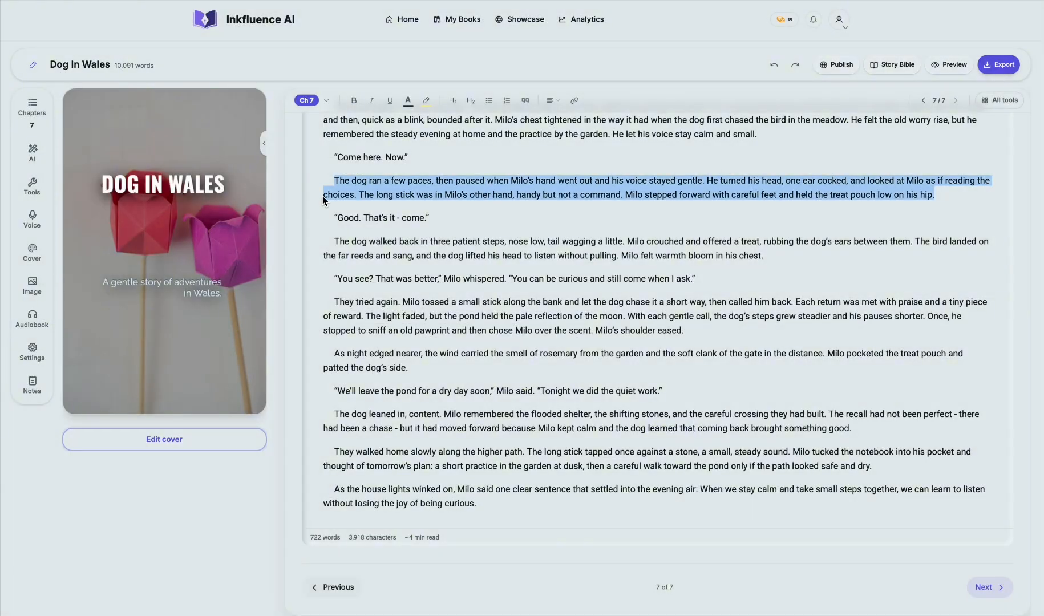
pyautogui.click(34, 154)
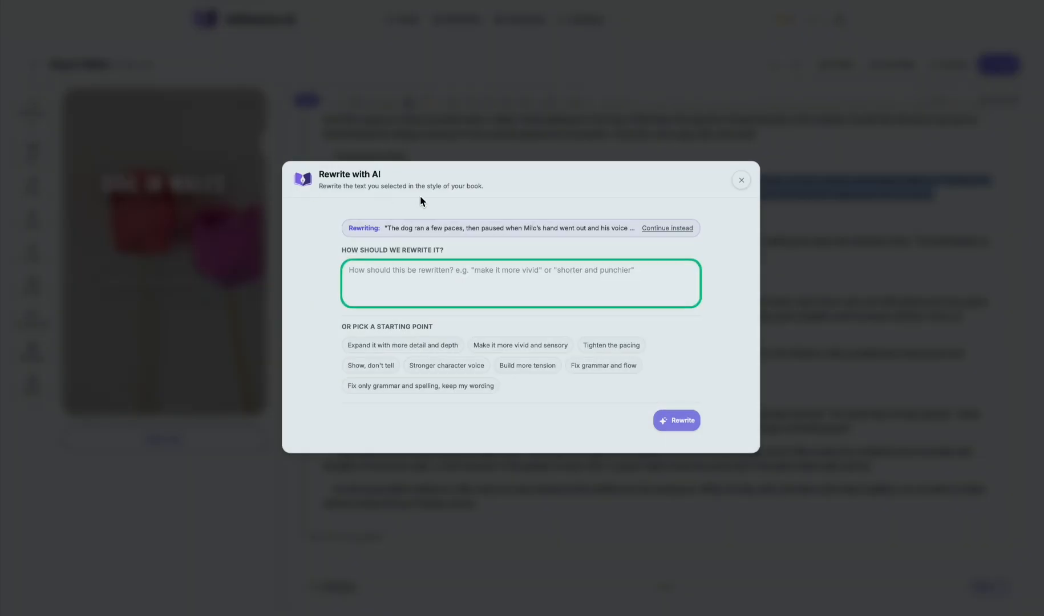
pyautogui.click(692, 187)
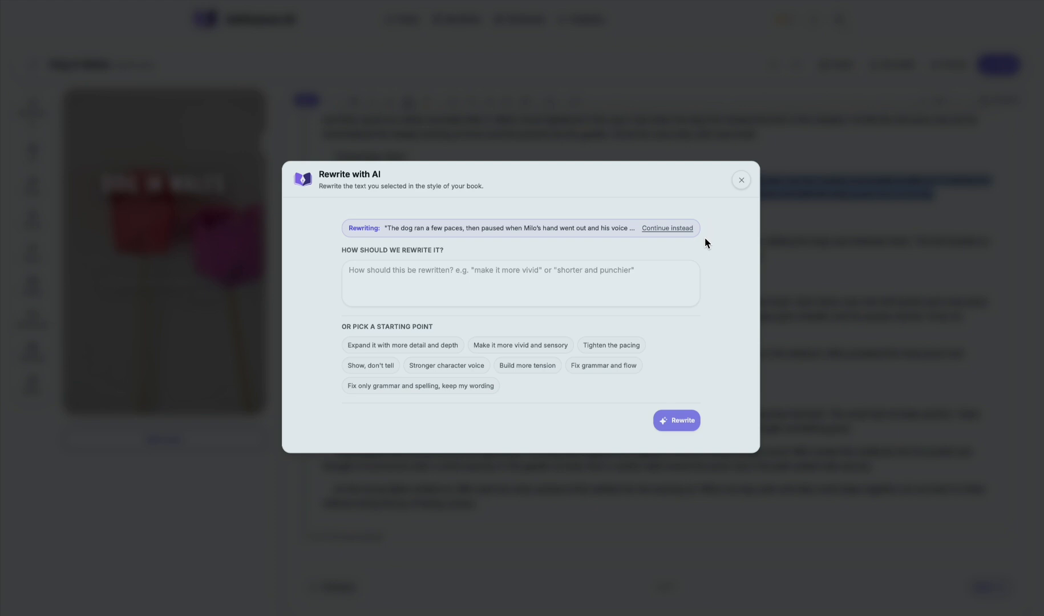
pyautogui.click(741, 181)
# Step: Examine the Find & Replace options, the chapter's readability score and the AI-written book description, leaving everything unchanged
pyautogui.click(32, 185)
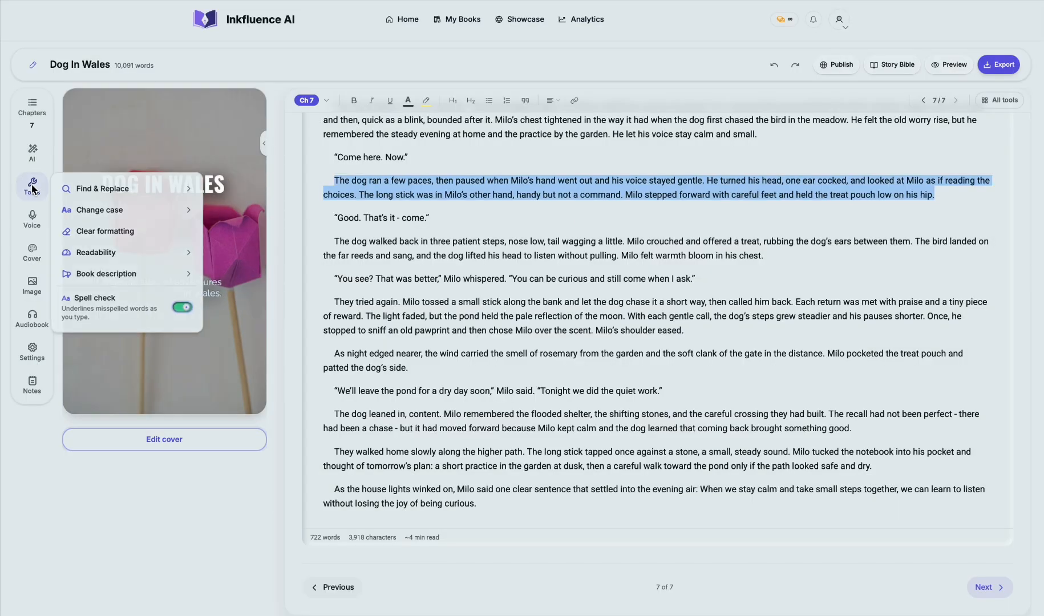
pyautogui.click(125, 189)
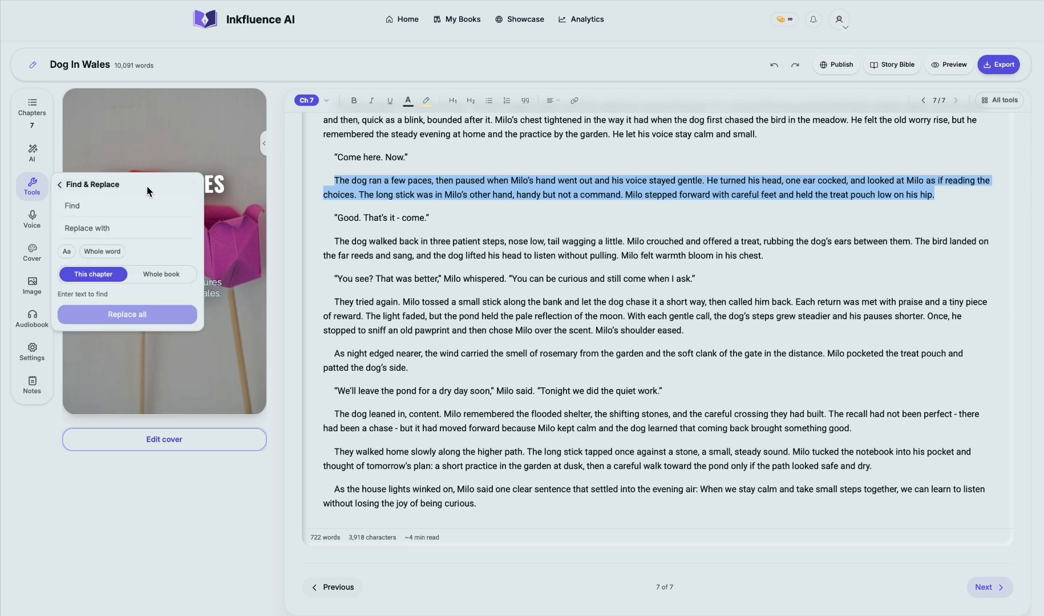
pyautogui.click(59, 185)
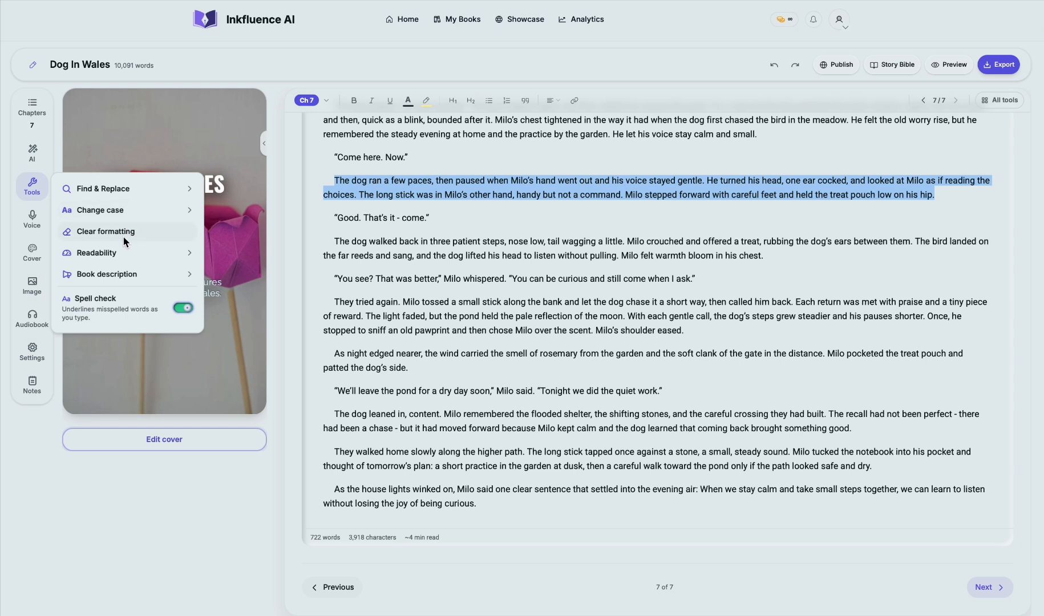
pyautogui.click(123, 253)
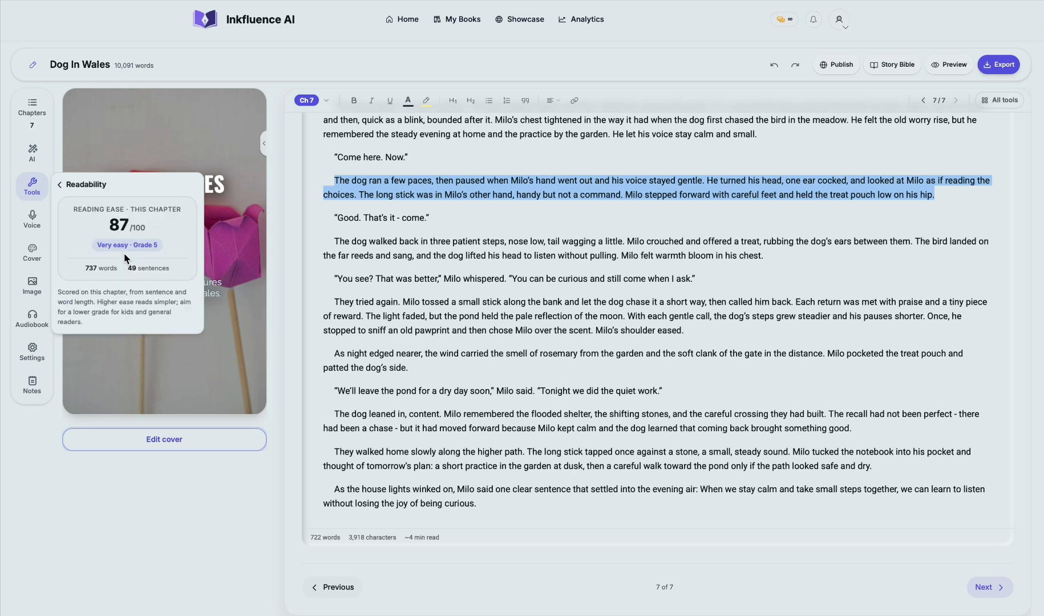
pyautogui.click(59, 184)
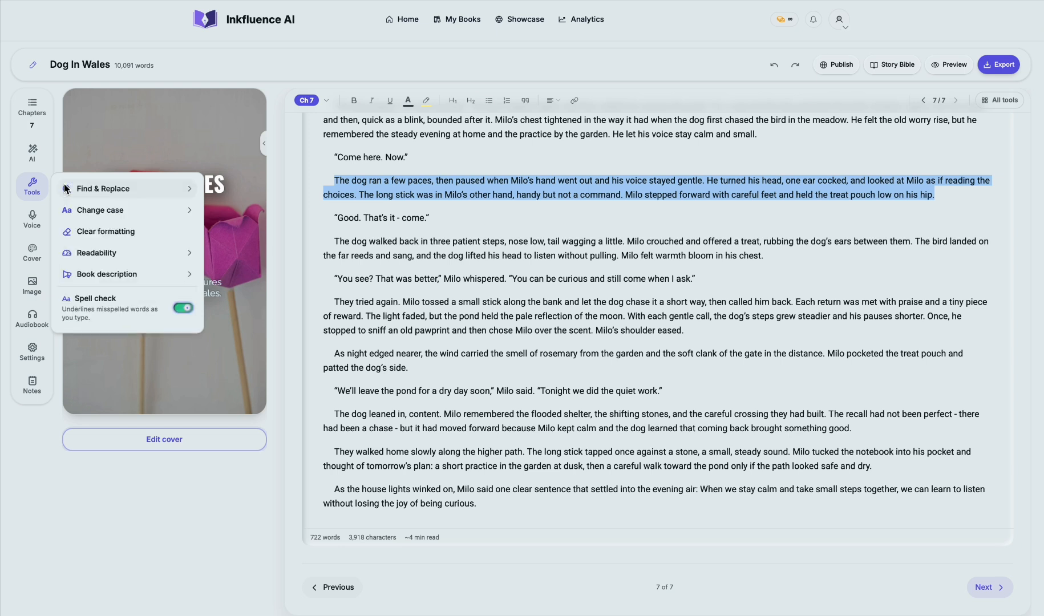
pyautogui.click(121, 279)
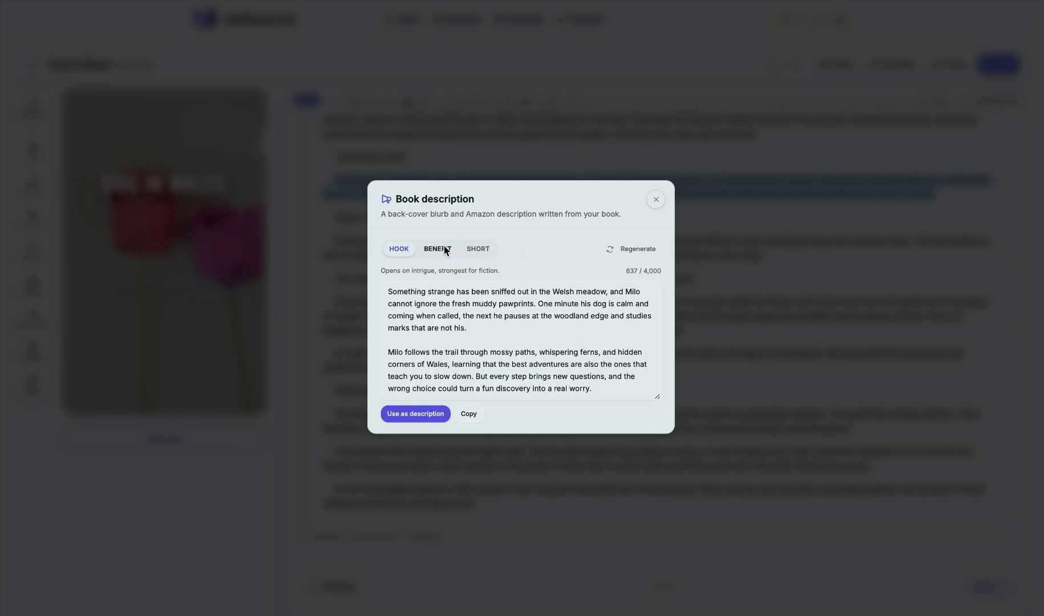
pyautogui.click(655, 200)
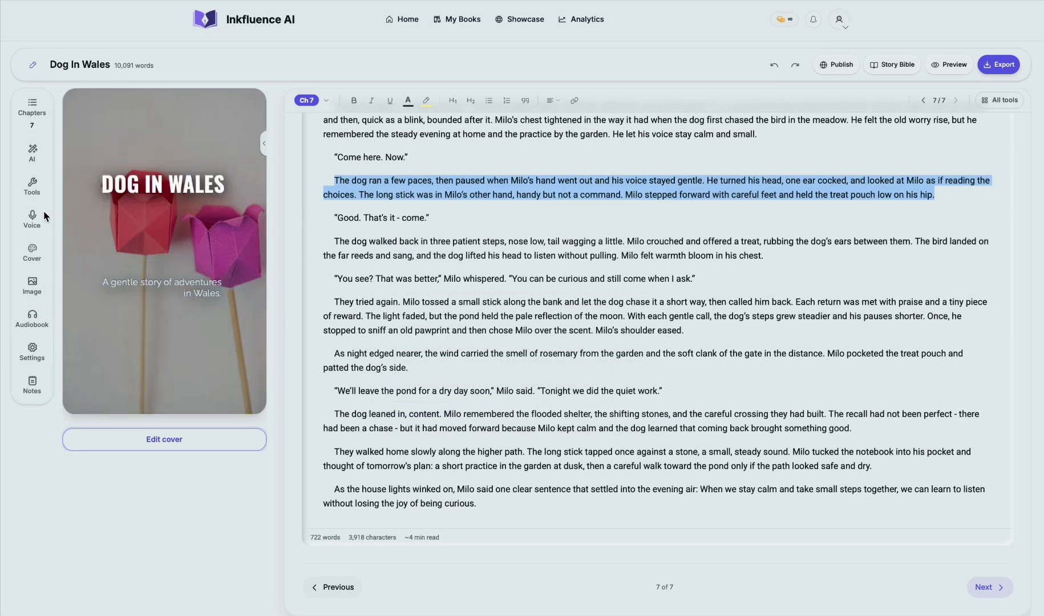
pyautogui.click(32, 221)
pyautogui.click(33, 252)
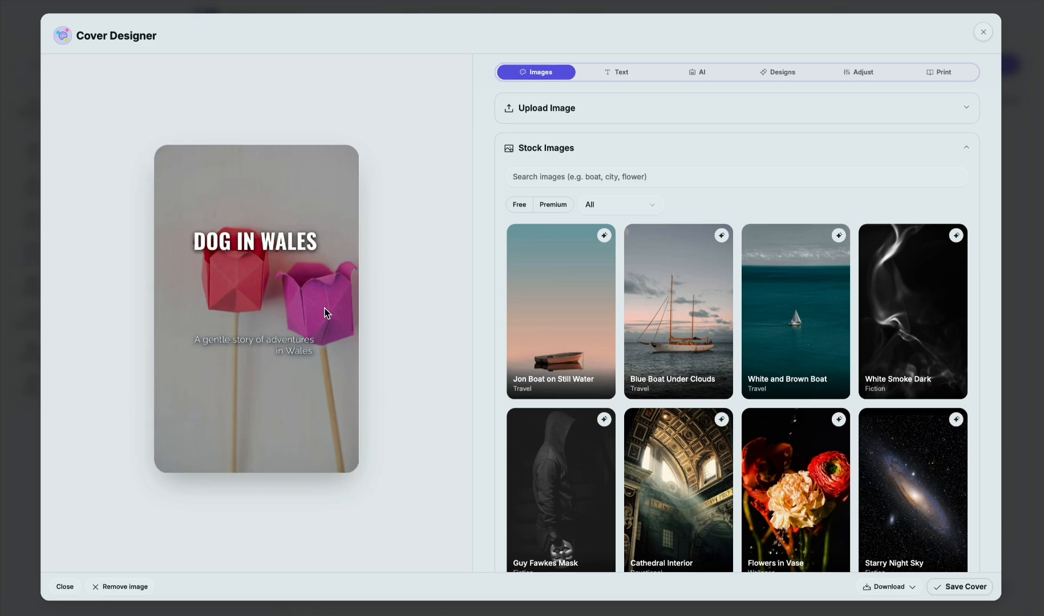
pyautogui.click(983, 32)
pyautogui.moveTo(260, 307)
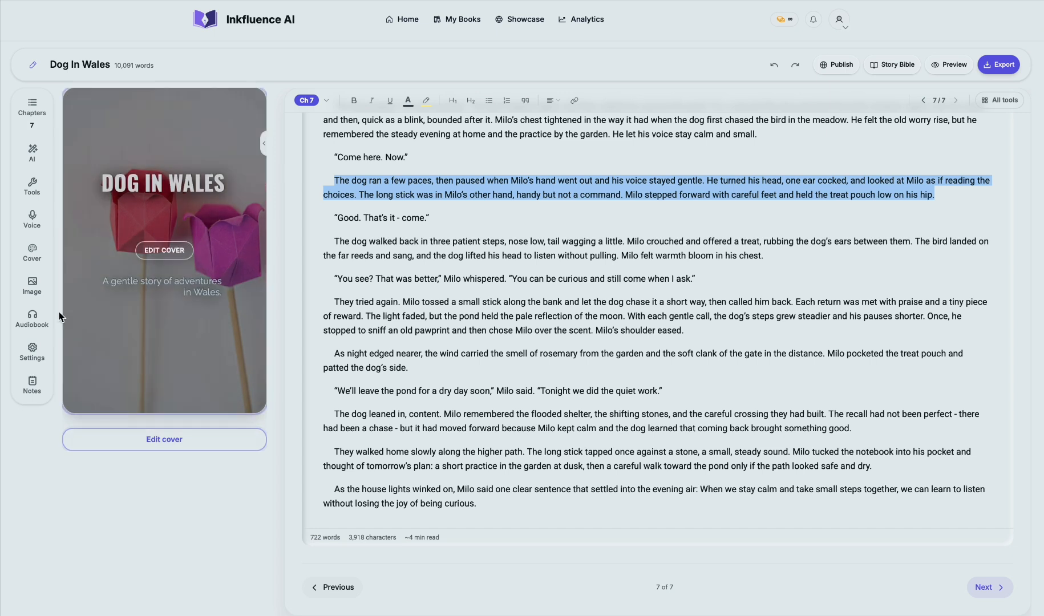
# Step: Open the cover designer and browse its stock images and image controls
pyautogui.click(31, 257)
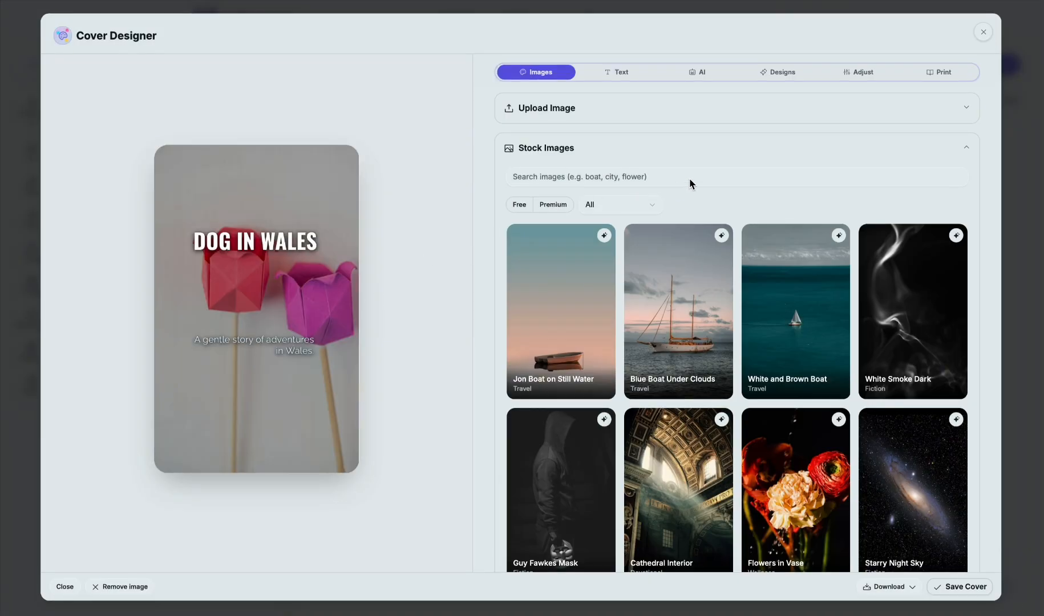
pyautogui.scroll(-5, 690, 306)
pyautogui.scroll(-8, 689, 305)
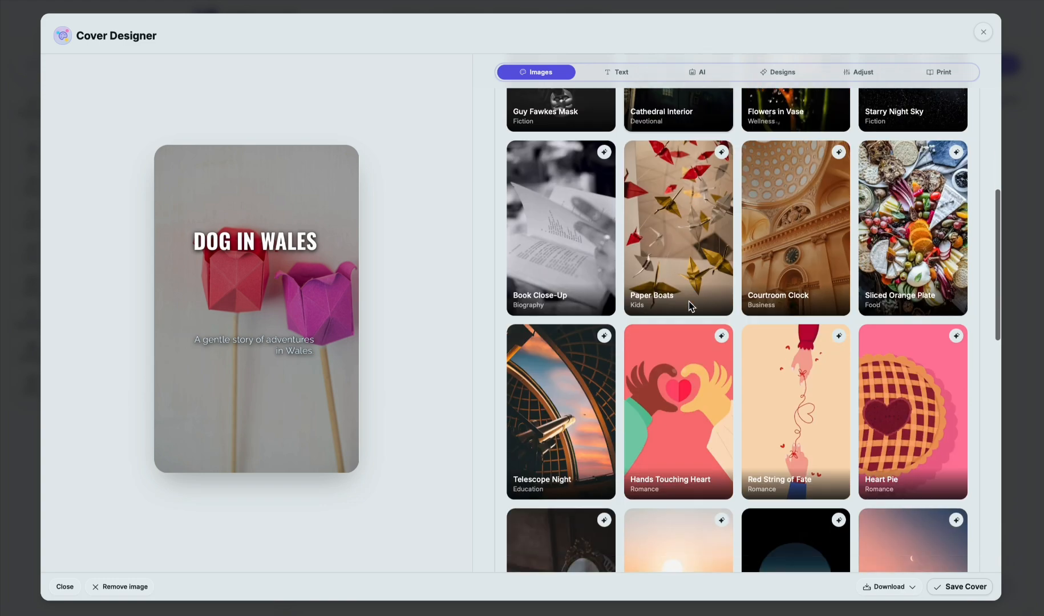
pyautogui.scroll(-2, 689, 305)
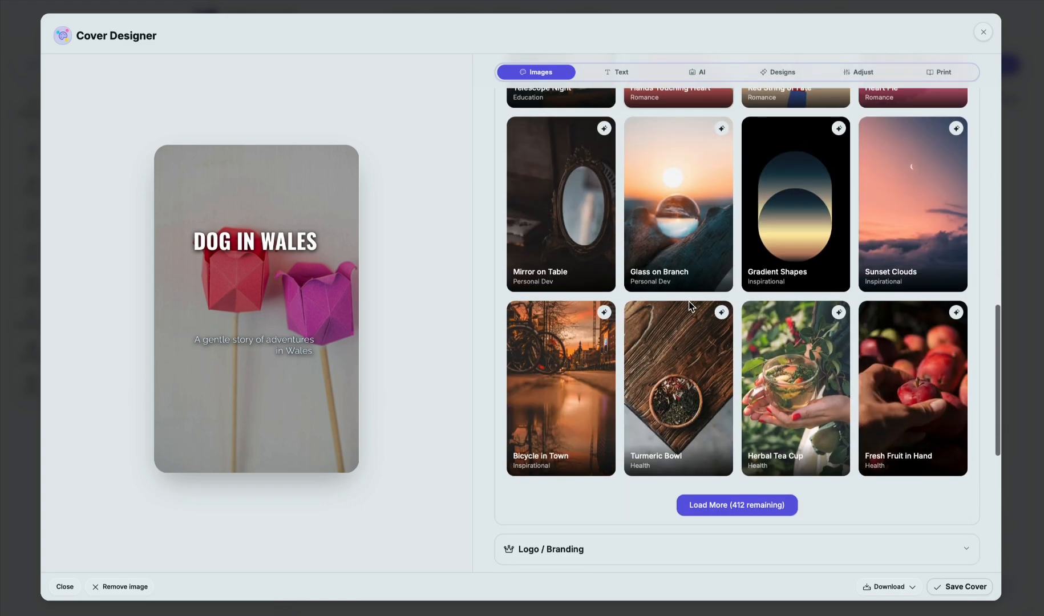
pyautogui.scroll(-2, 690, 305)
pyautogui.scroll(-2, 689, 306)
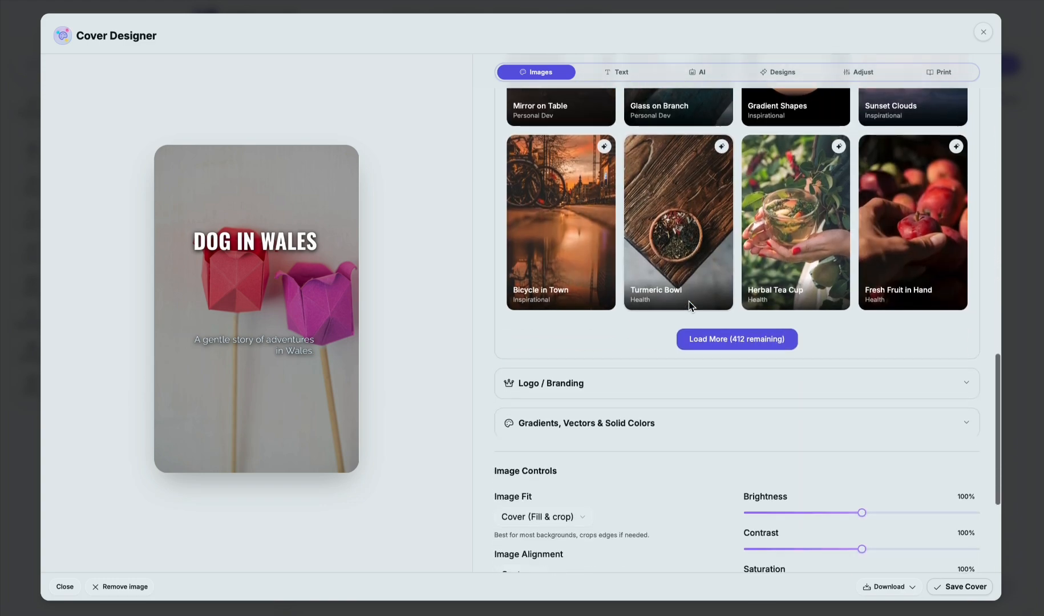
pyautogui.scroll(-1, 806, 340)
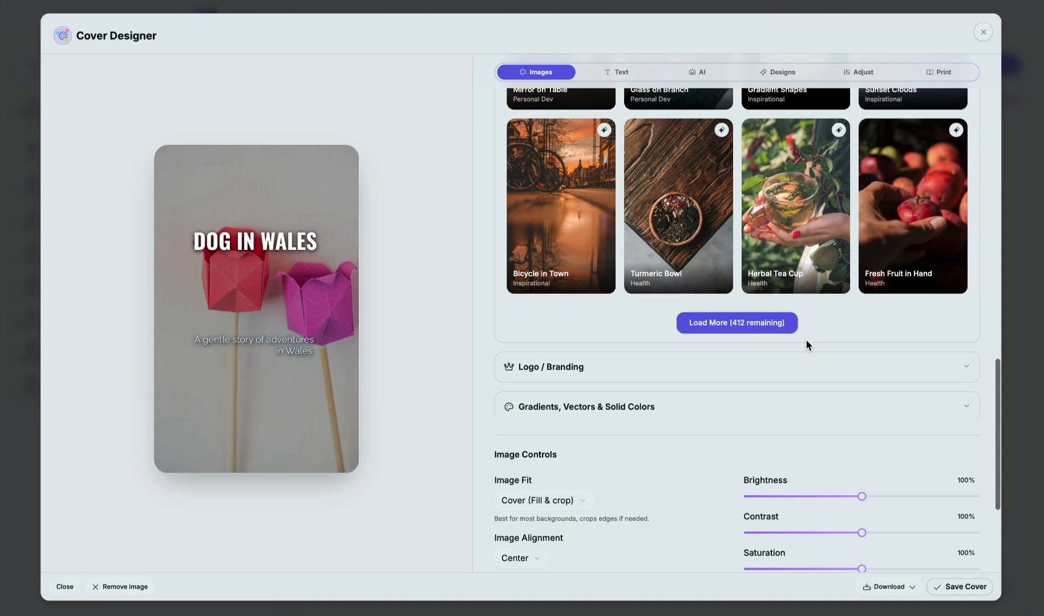
# Step: View the cover designer's logo and branding options and its gradient presets
pyautogui.click(810, 375)
pyautogui.scroll(1, 709, 260)
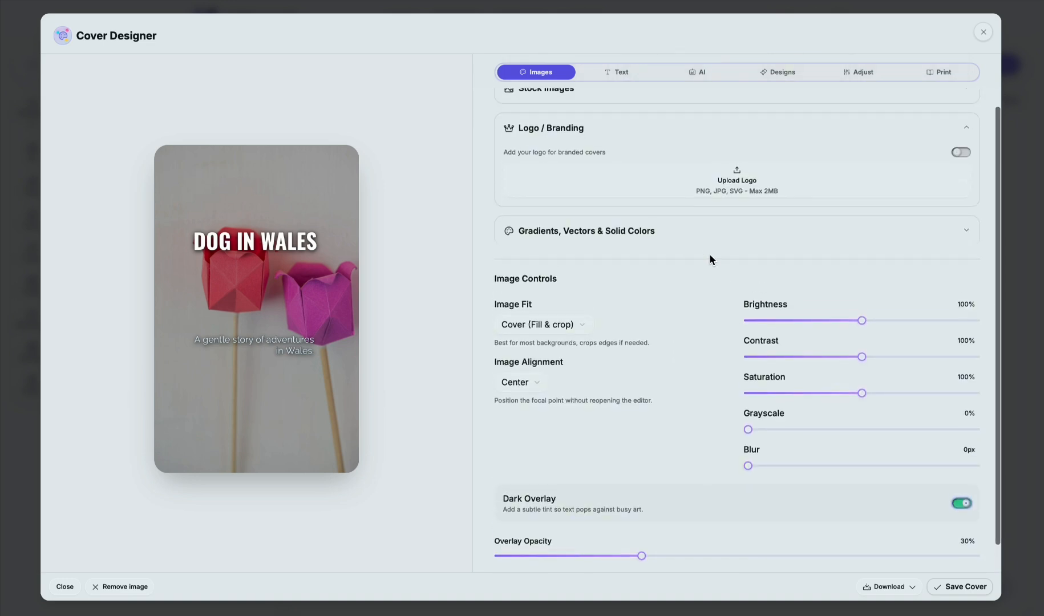
pyautogui.click(714, 242)
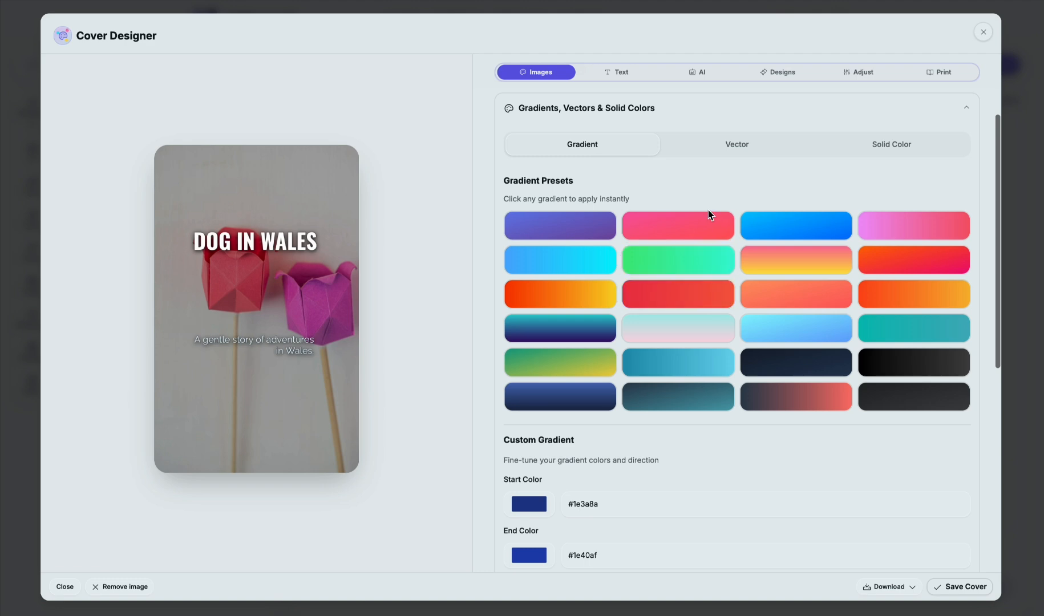
# Step: Examine the cover's text settings, including title, subtitle, author, text layout and typography
pyautogui.click(625, 76)
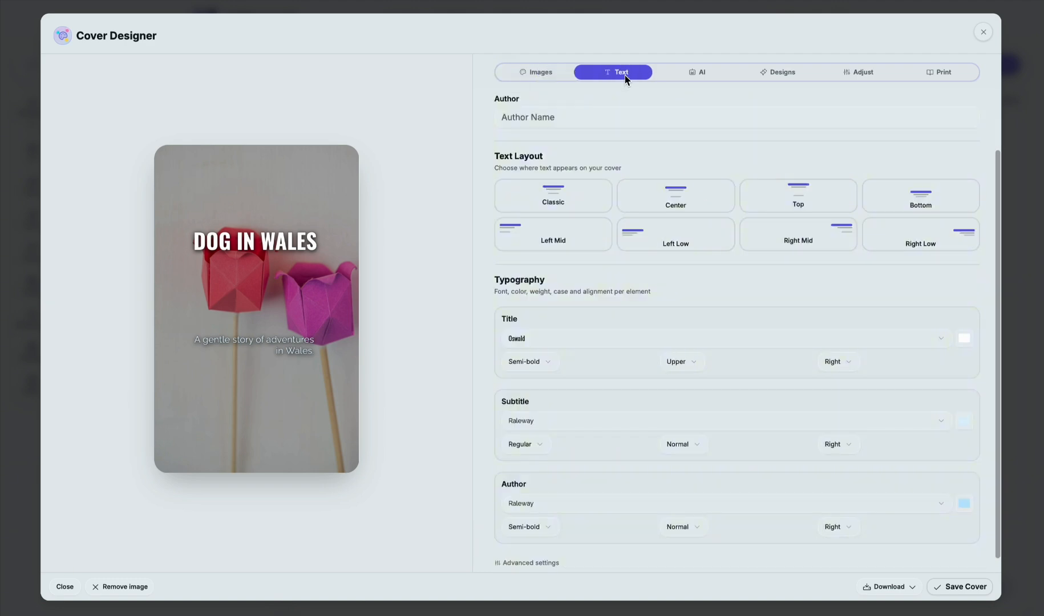
pyautogui.scroll(3, 685, 137)
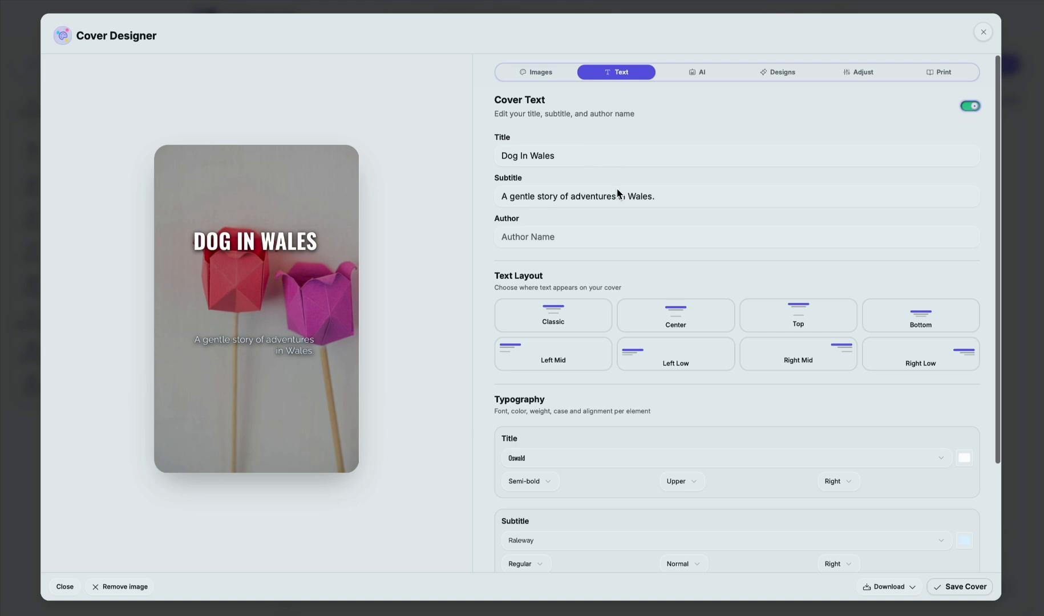
# Step: Review the Left Low text layout option and the typography settings for the cover text
pyautogui.click(681, 364)
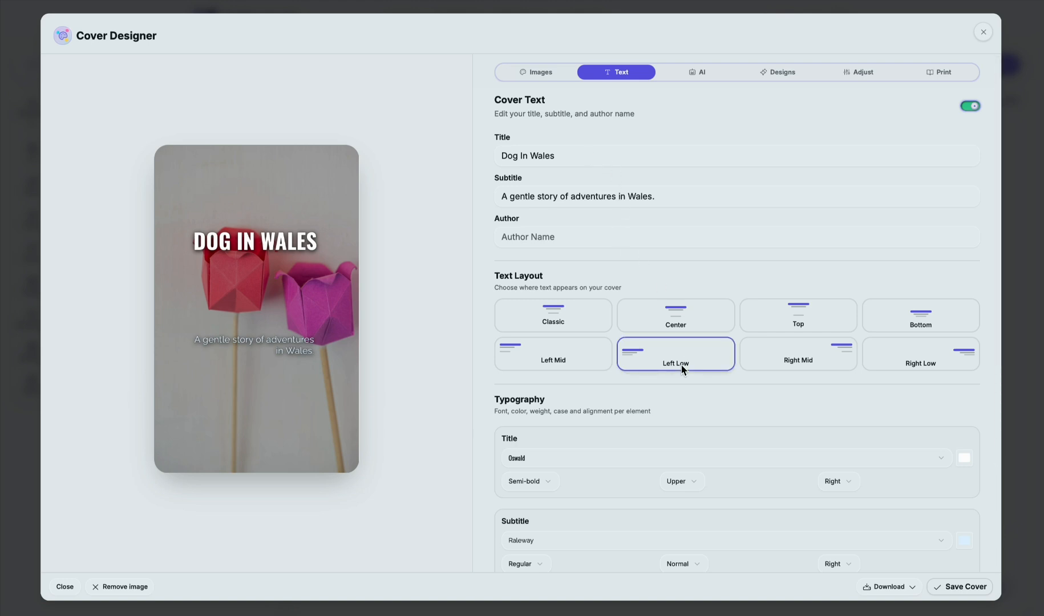
pyautogui.scroll(-3, 681, 364)
pyautogui.scroll(3, 685, 331)
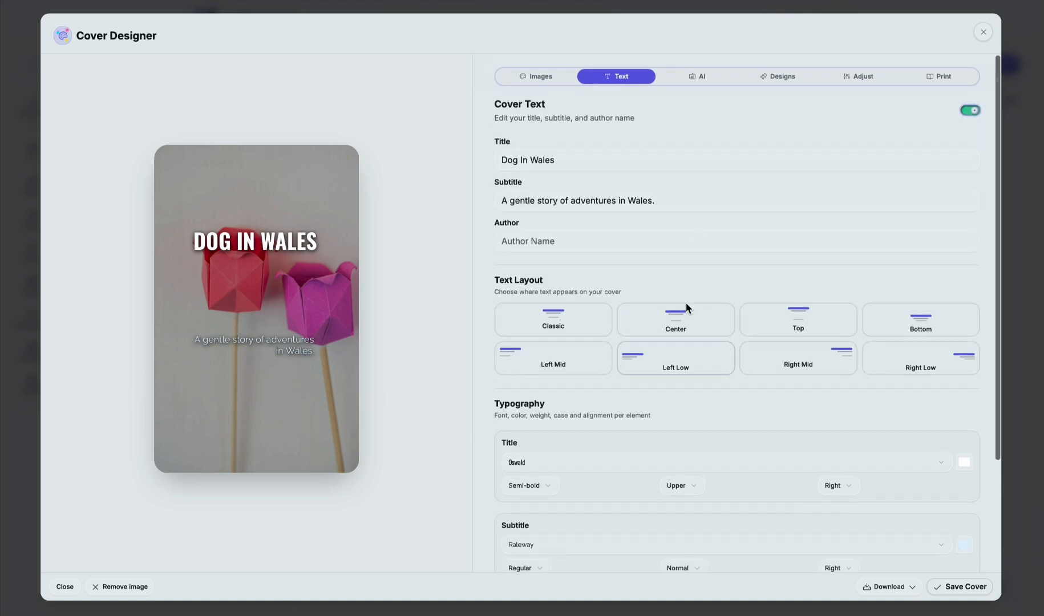
# Step: Generate an AI cover in the Editorial style with the look described as "dog in Wales, UK"
pyautogui.click(692, 71)
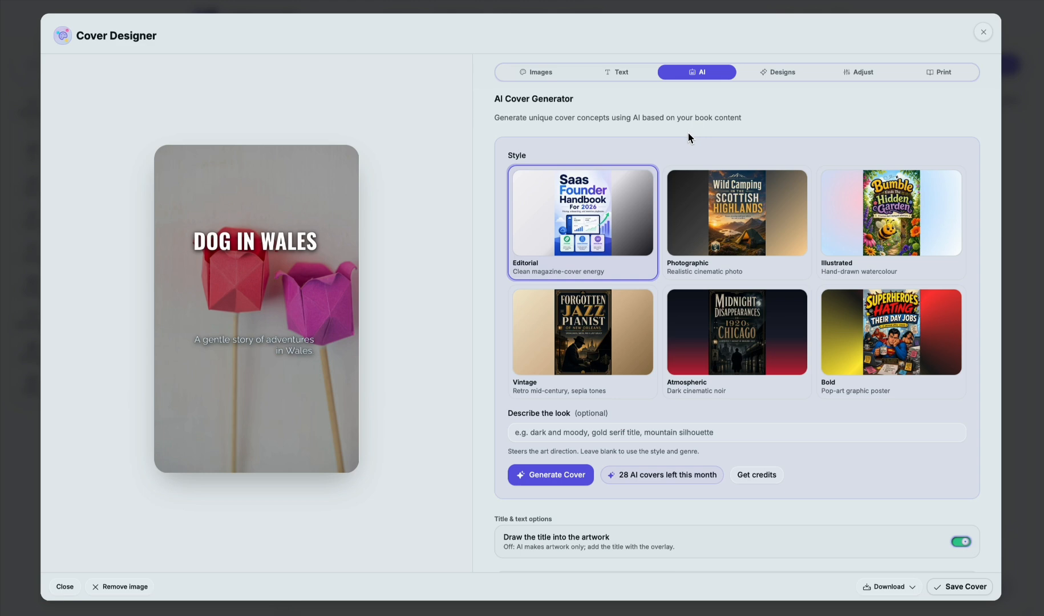
pyautogui.click(571, 432)
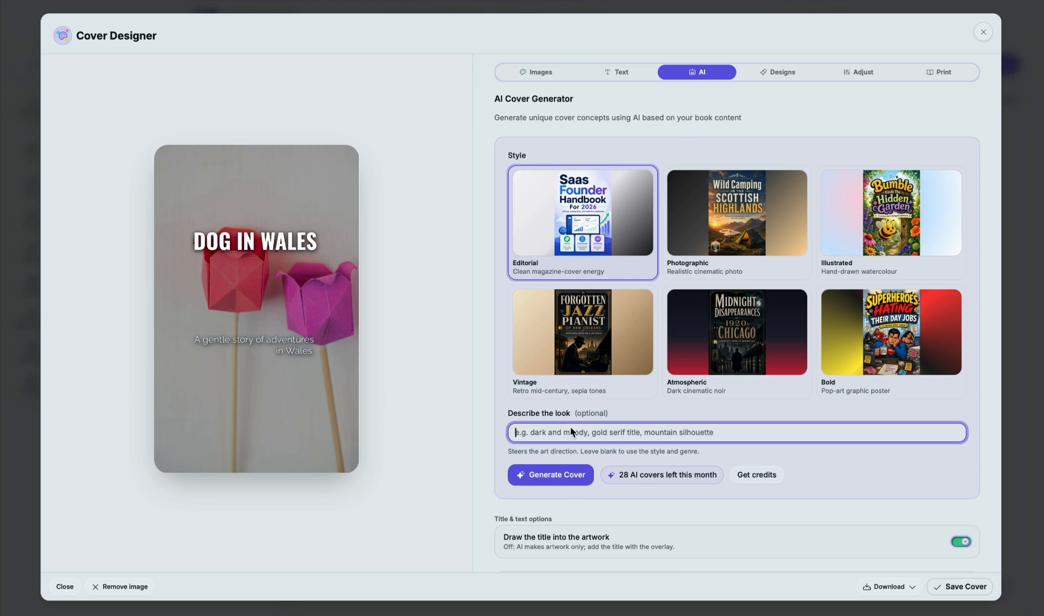
pyautogui.write('dog in wal')
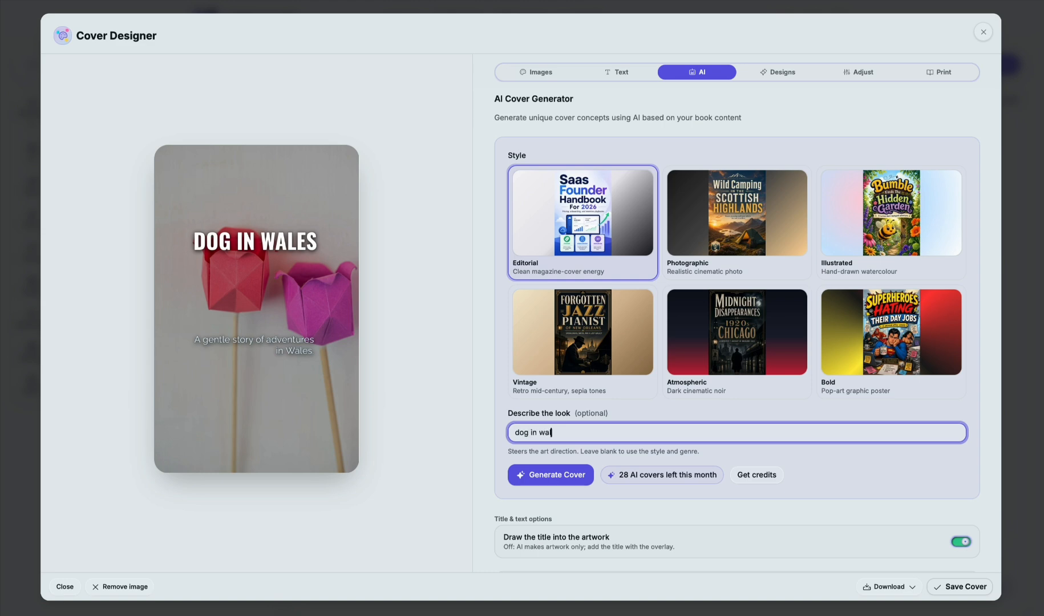
pyautogui.write('es, UK')
pyautogui.click(533, 473)
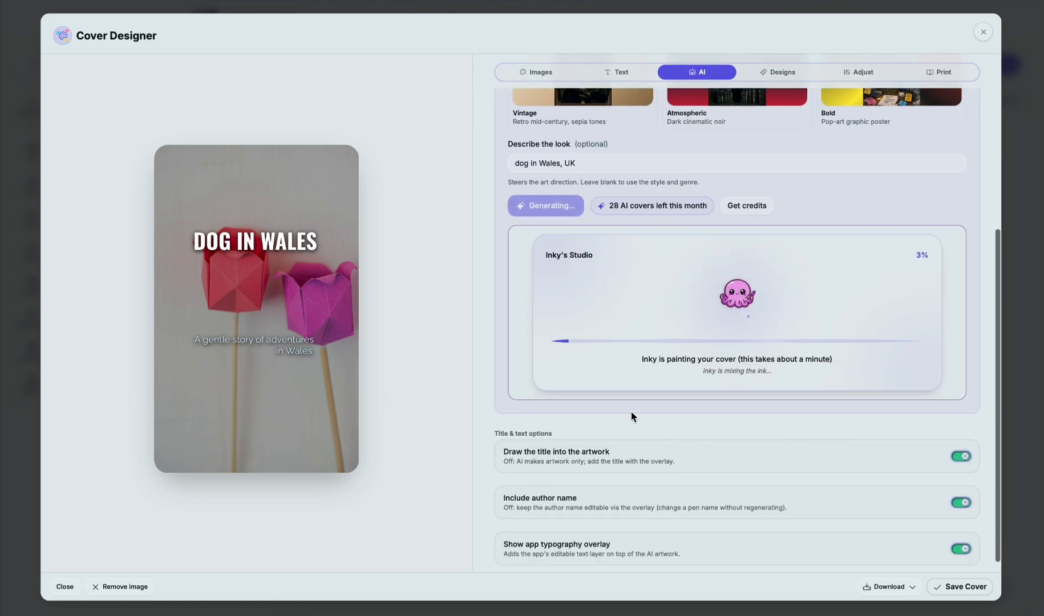
# Step: Examine the AI cover styles and the title and text options while the cover is being generated
pyautogui.scroll(2, 631, 411)
pyautogui.scroll(3, 631, 411)
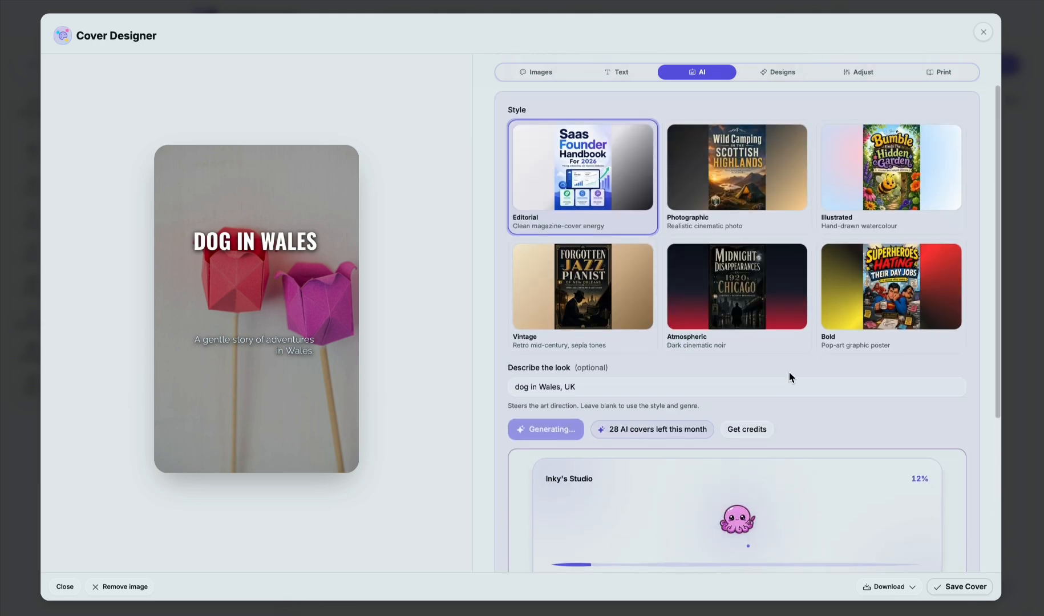
pyautogui.scroll(-1, 789, 377)
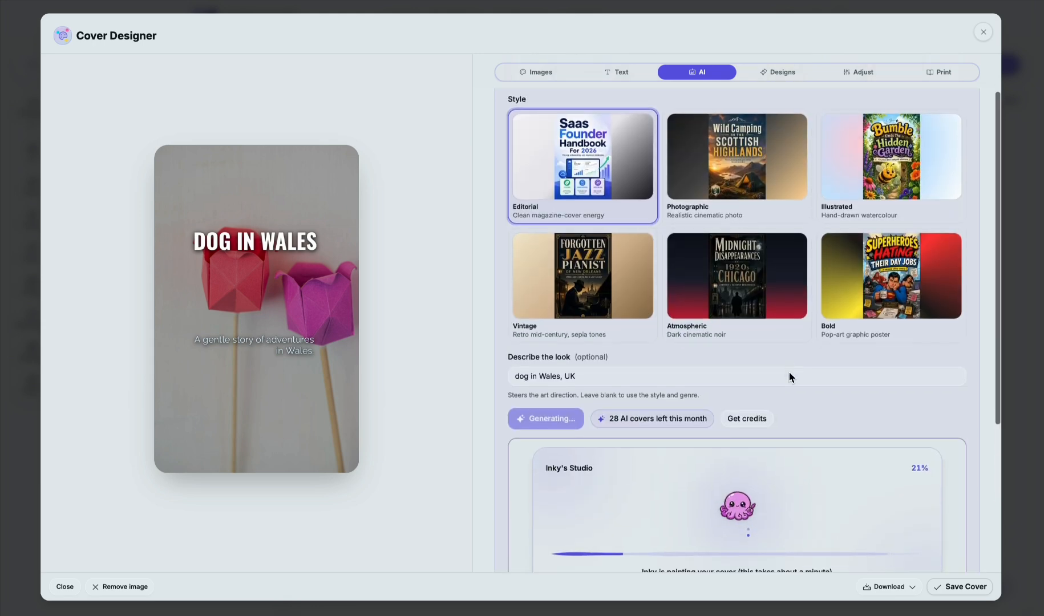
pyautogui.scroll(1, 790, 377)
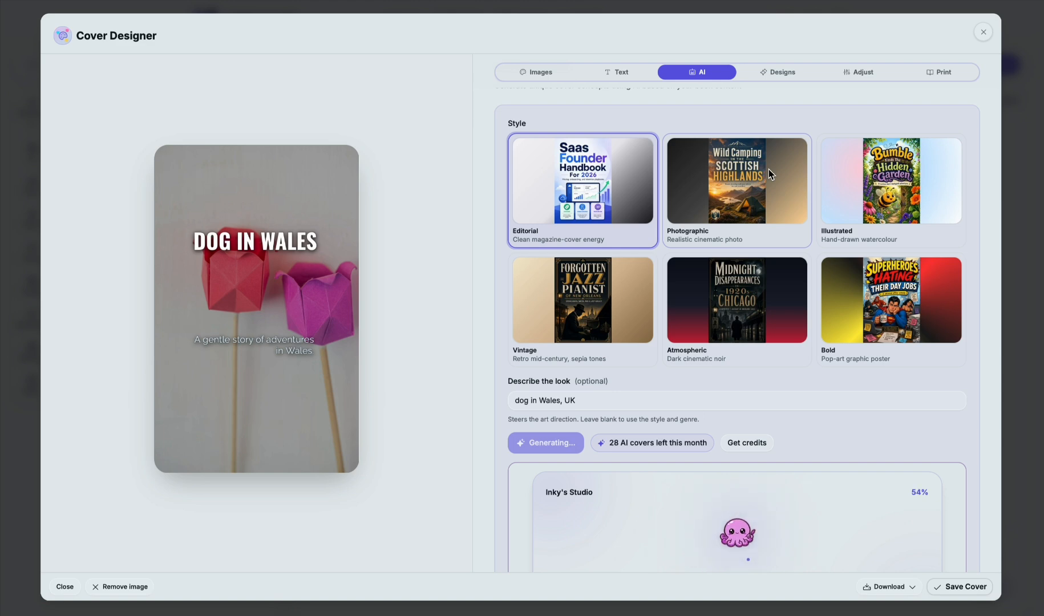
pyautogui.scroll(-4, 768, 174)
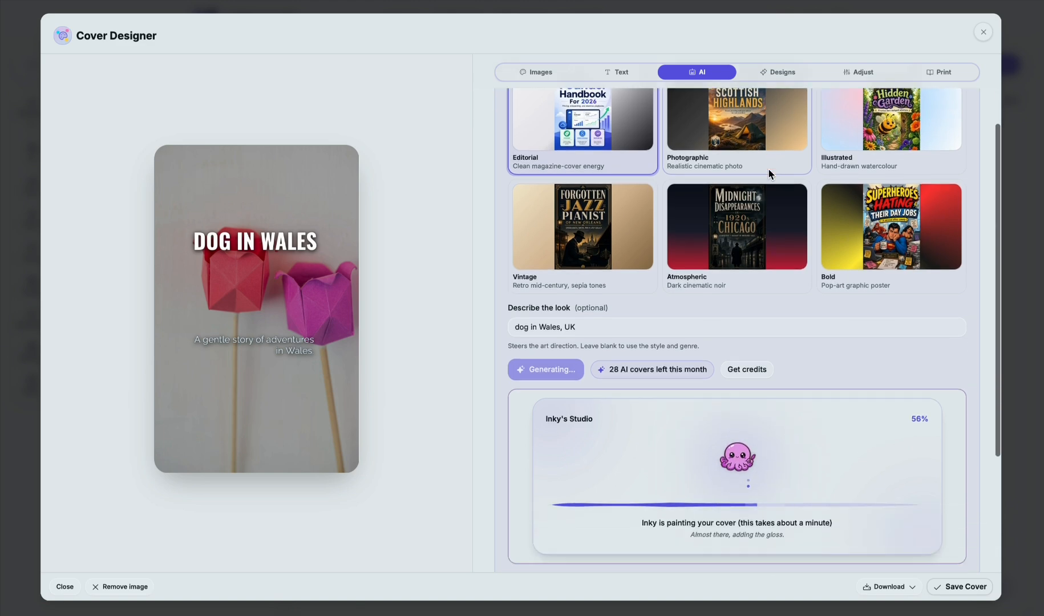
pyautogui.scroll(-1, 768, 169)
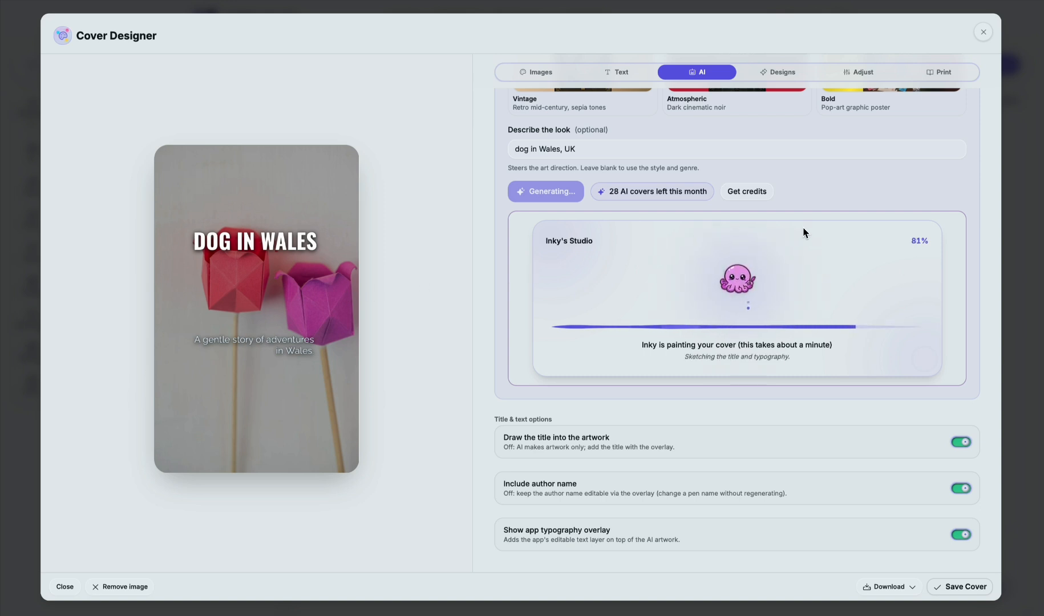
pyautogui.scroll(1, 802, 228)
pyautogui.scroll(3, 803, 228)
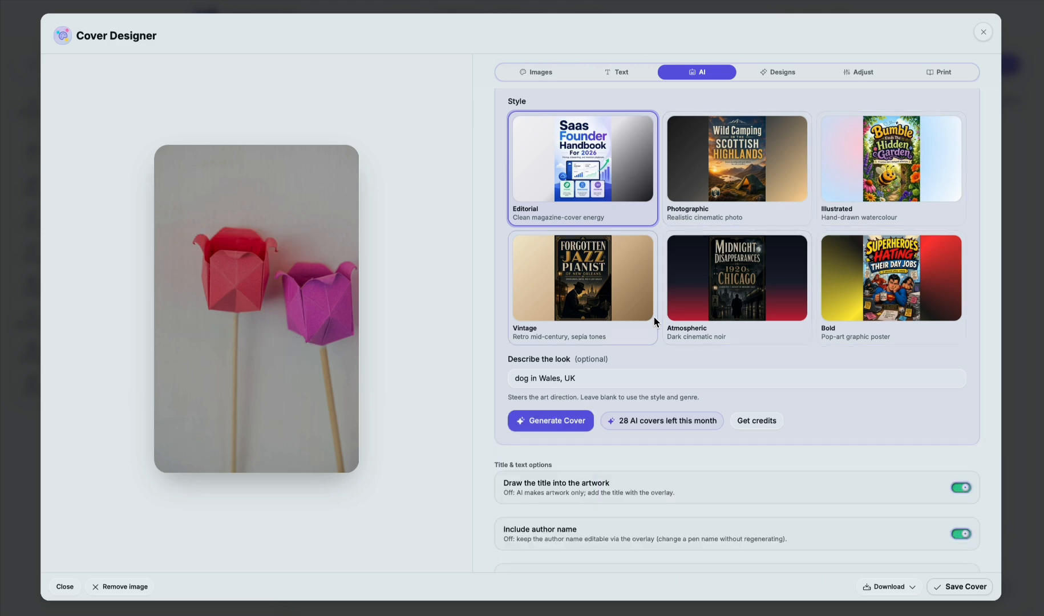
# Step: Generate another AI cover in the Illustrated style, keeping the description "dog in Wales, UK"
pyautogui.click(856, 163)
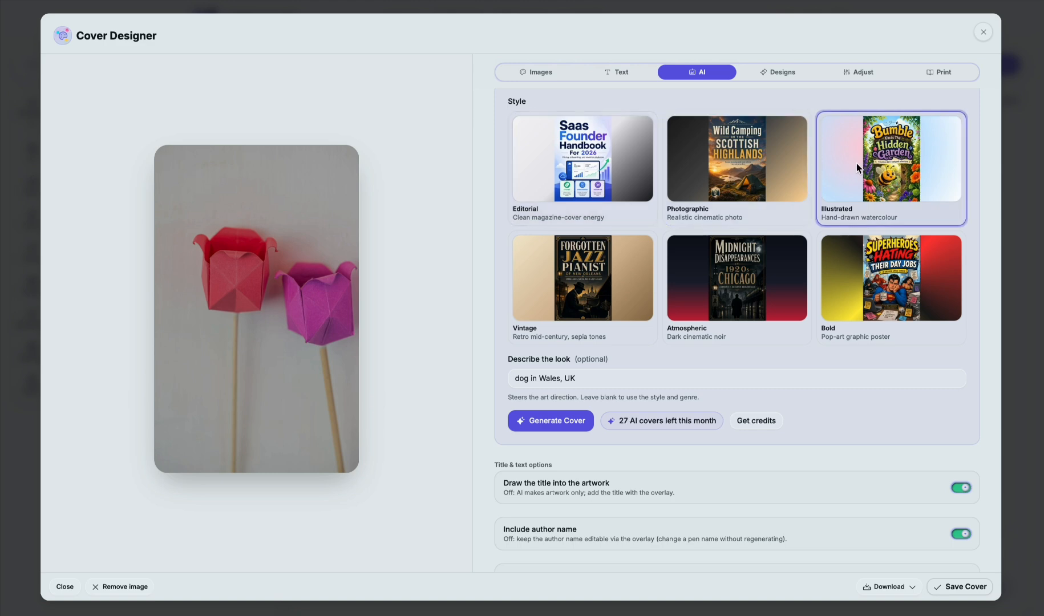
pyautogui.click(618, 381)
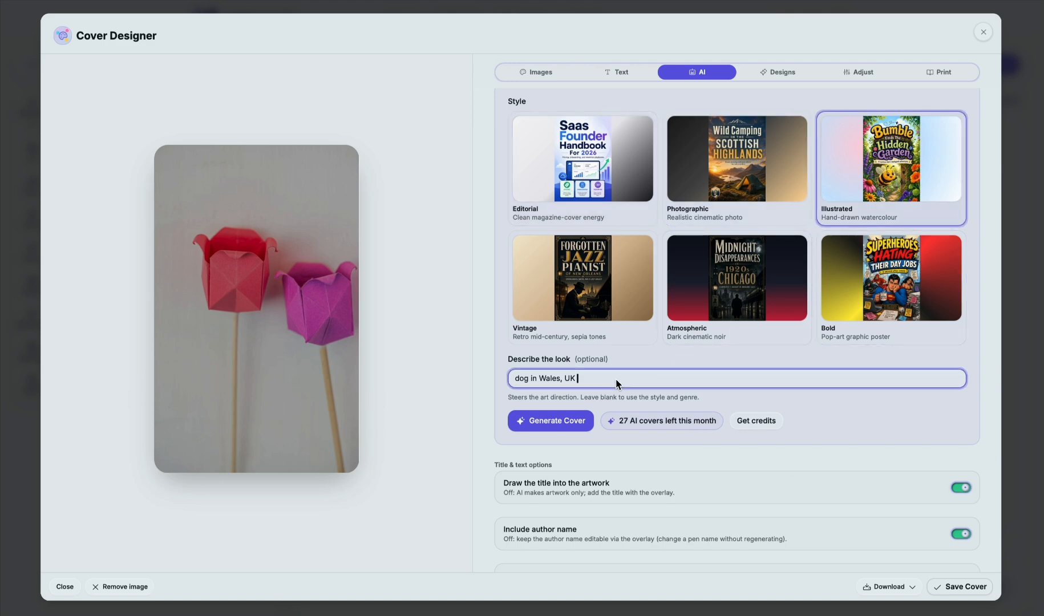
pyautogui.click(568, 421)
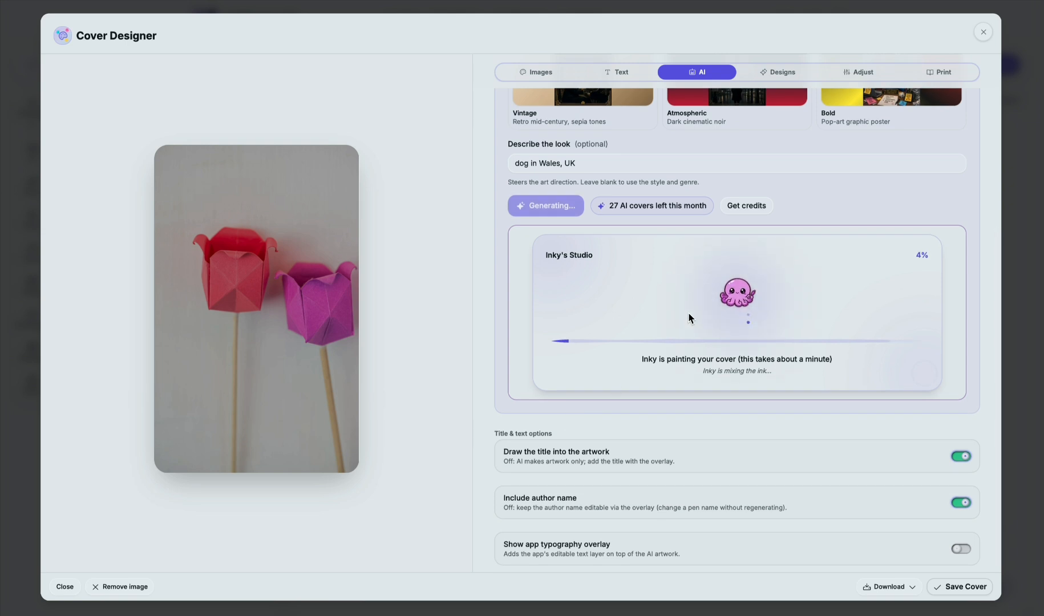
pyautogui.scroll(3, 689, 313)
pyautogui.scroll(1, 689, 314)
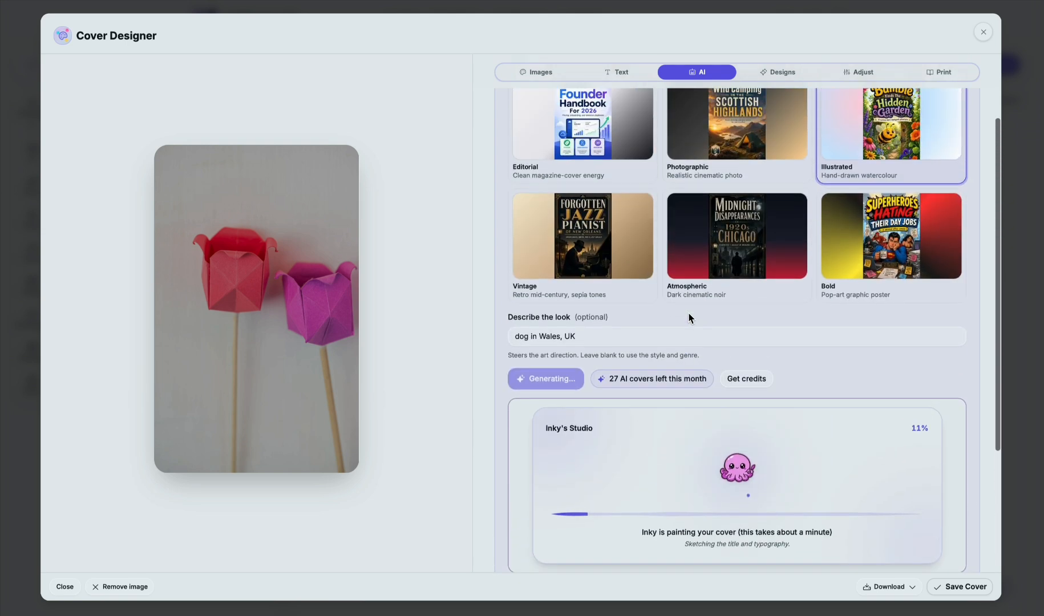
pyautogui.scroll(1, 688, 313)
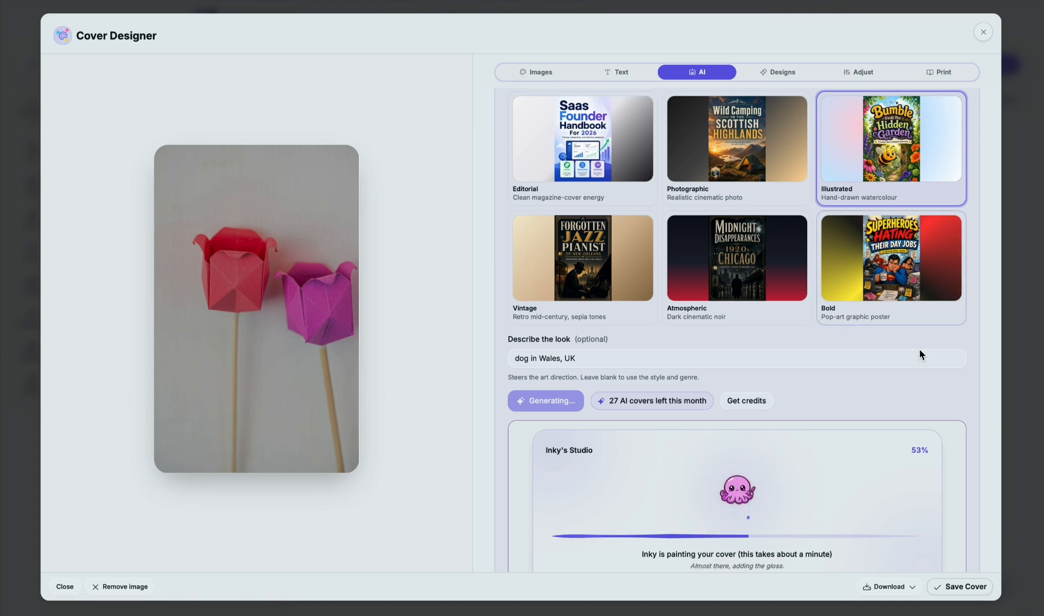
pyautogui.scroll(-1, 984, 354)
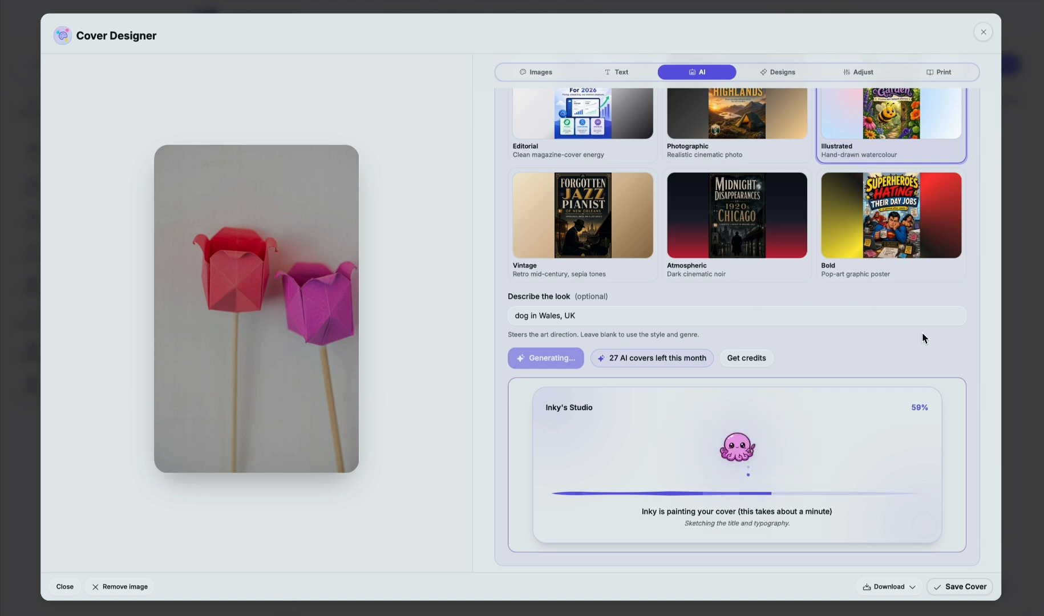
pyautogui.scroll(-1, 971, 325)
pyautogui.scroll(-3, 972, 326)
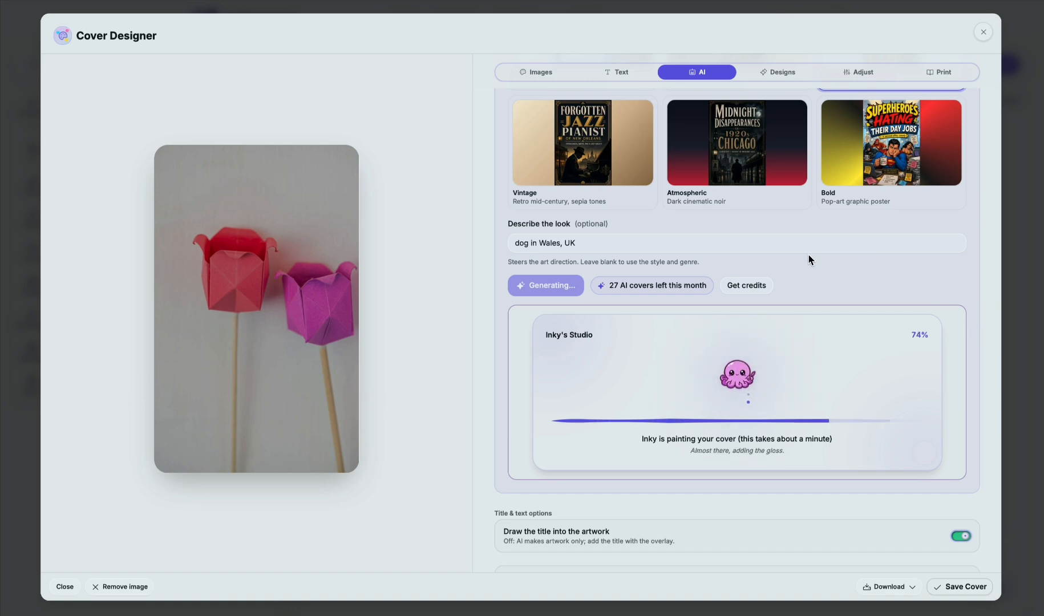
pyautogui.scroll(1, 788, 234)
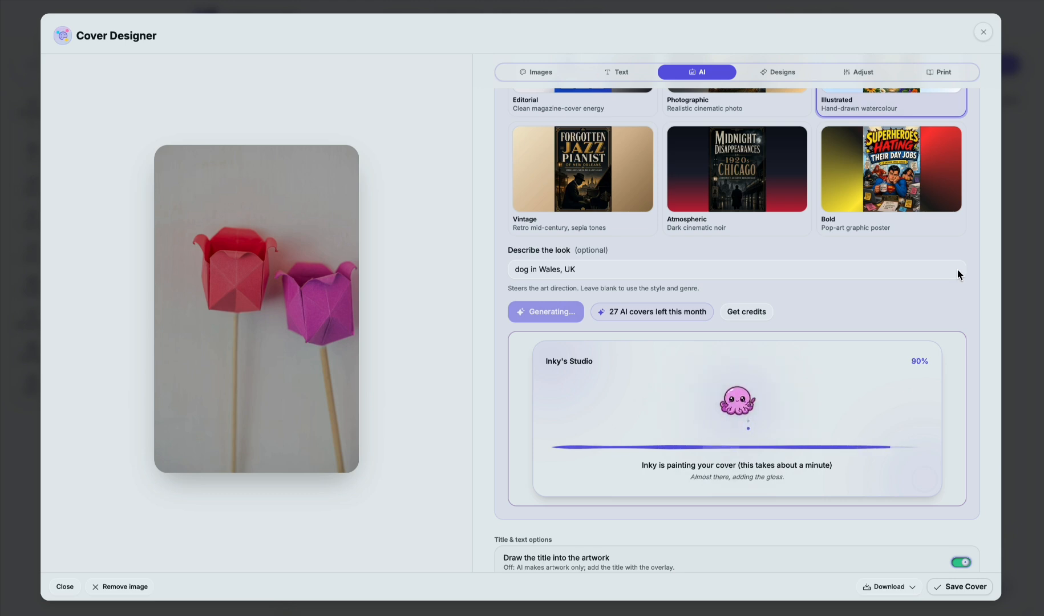
pyautogui.scroll(-3, 957, 270)
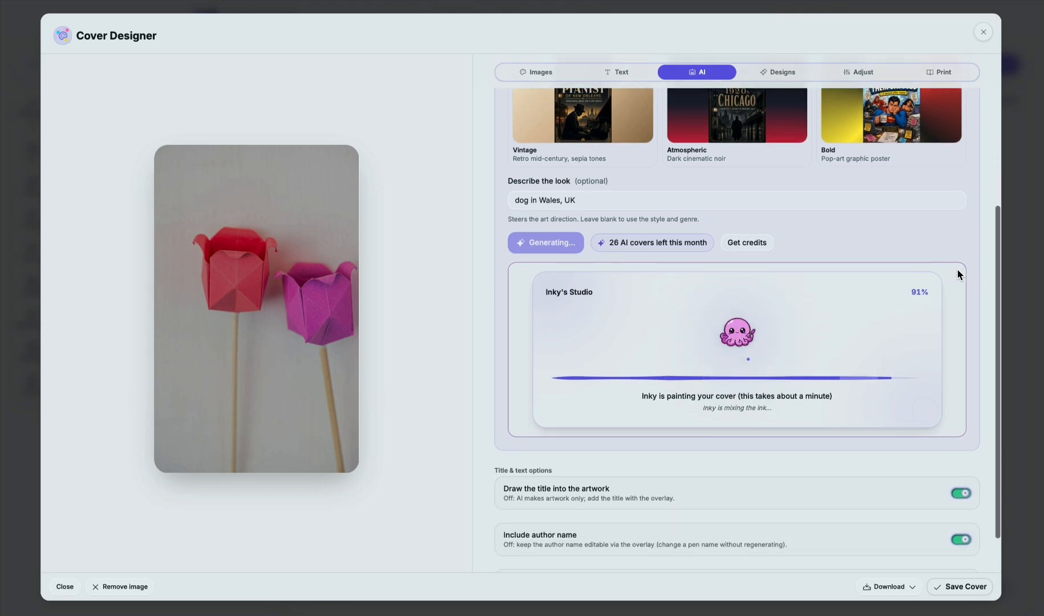
pyautogui.scroll(3, 957, 274)
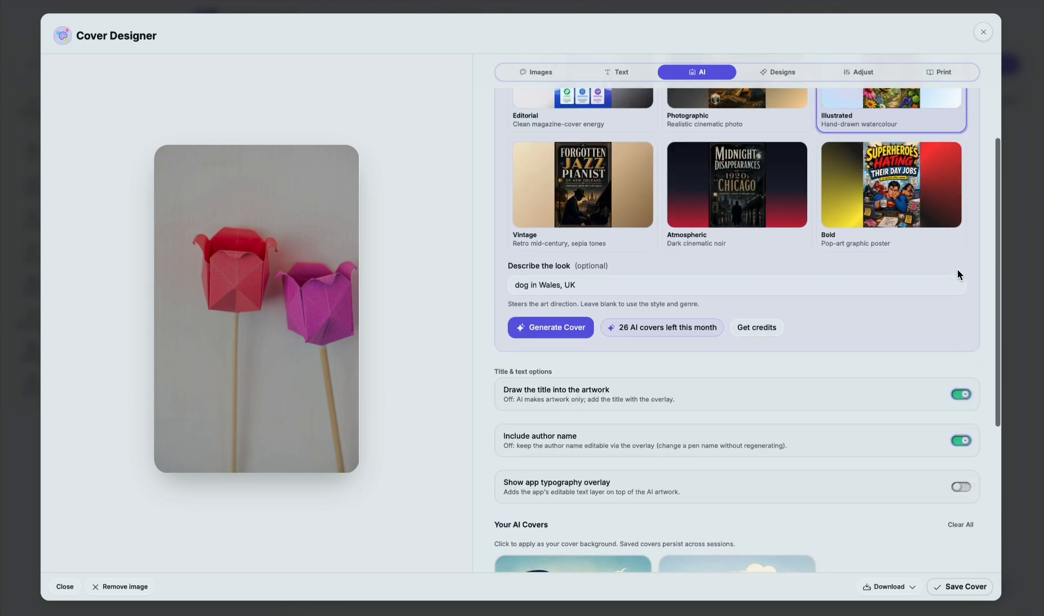
# Step: Apply the AI cover showing the dog in a red bandana and save it as the book's cover
pyautogui.scroll(-5, 829, 340)
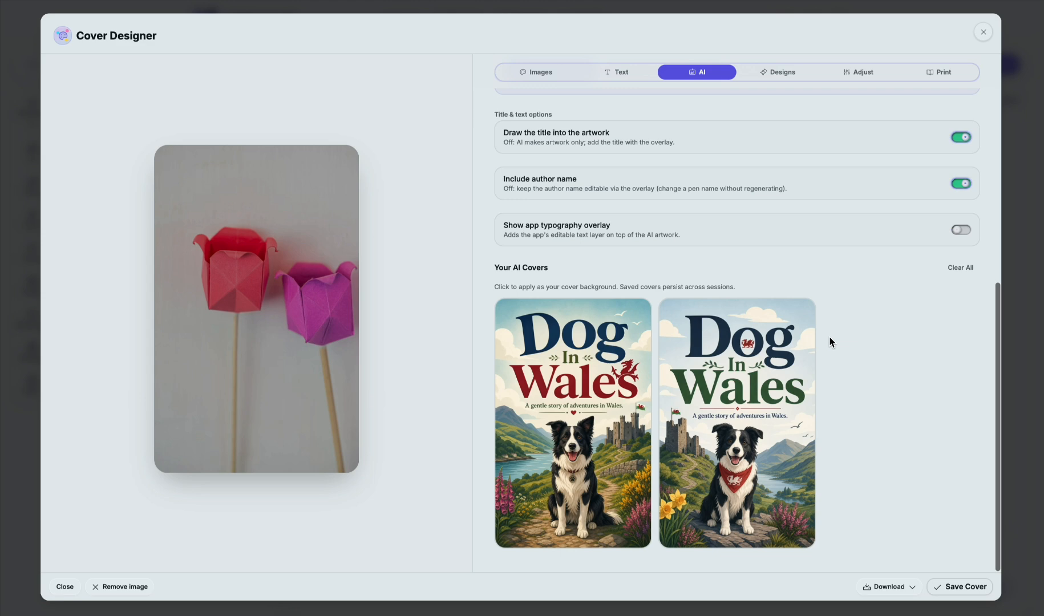
pyautogui.moveTo(687, 401)
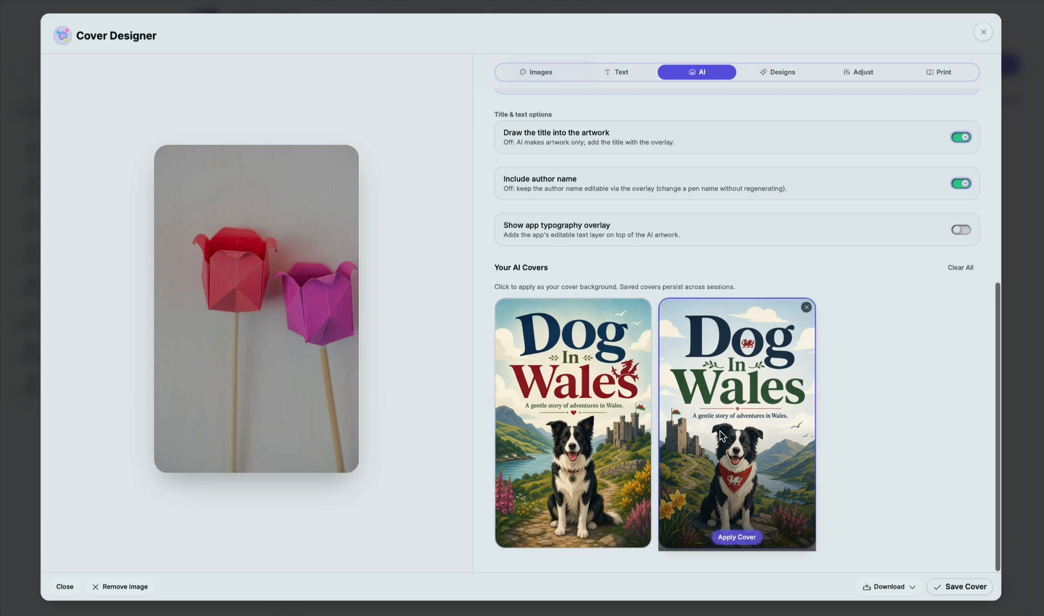
pyautogui.click(735, 537)
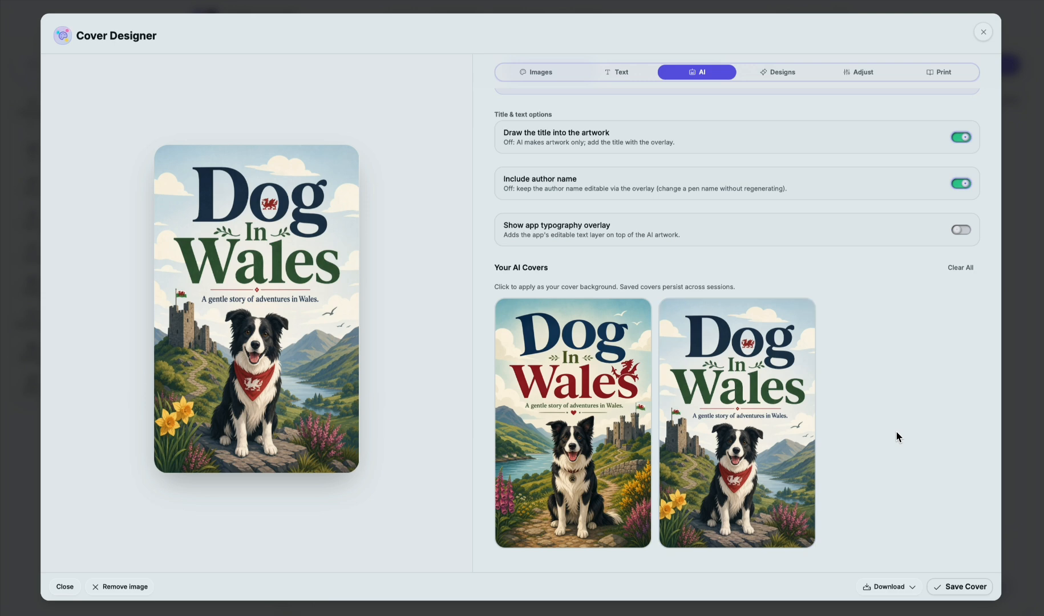
pyautogui.click(947, 586)
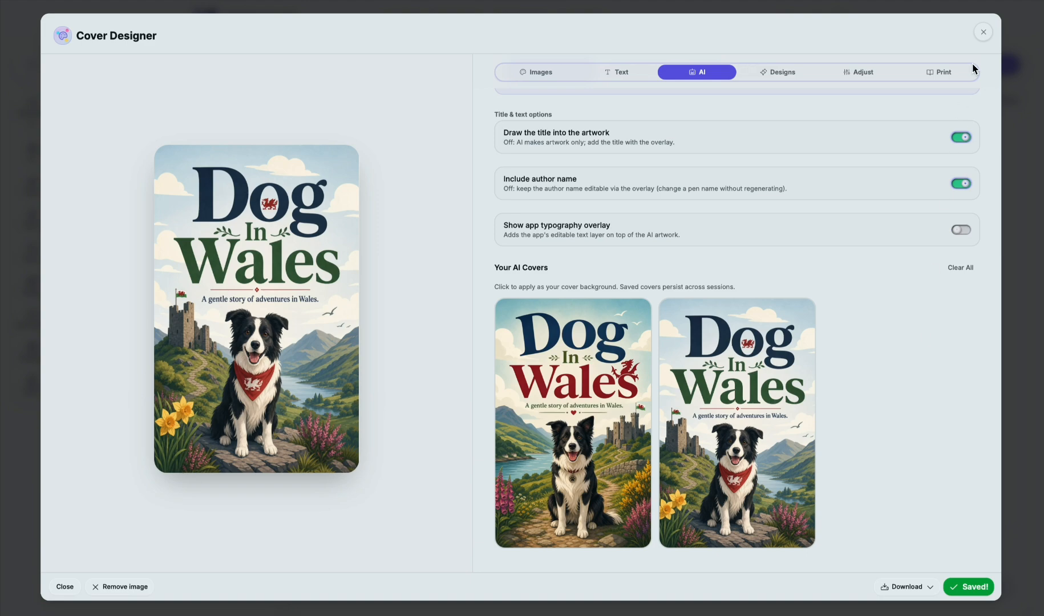
# Step: Browse the style presets offered for the current cover background
pyautogui.click(789, 76)
pyautogui.scroll(7, 816, 237)
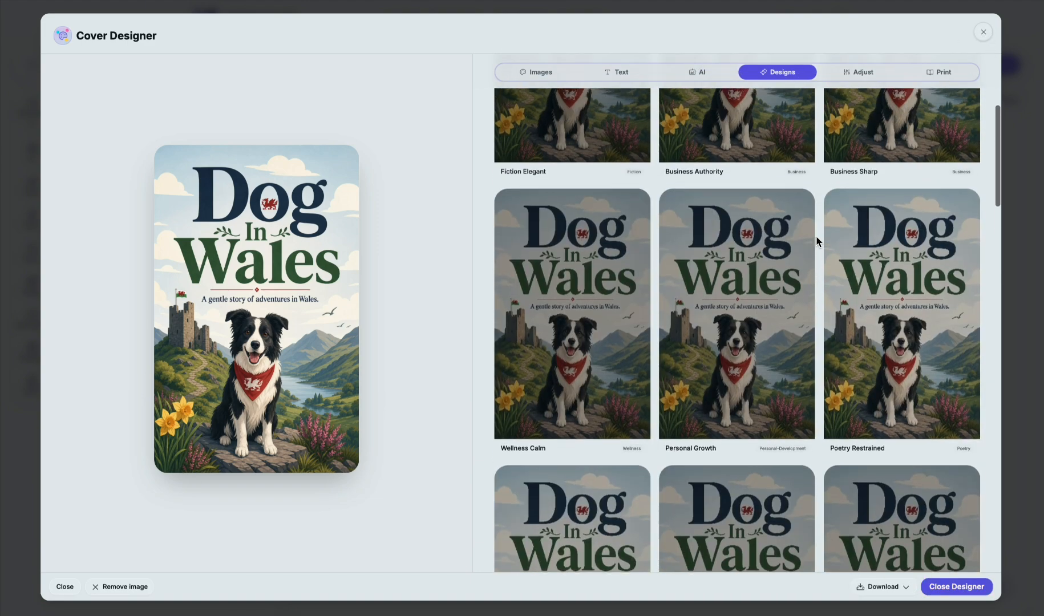
pyautogui.scroll(-1, 815, 142)
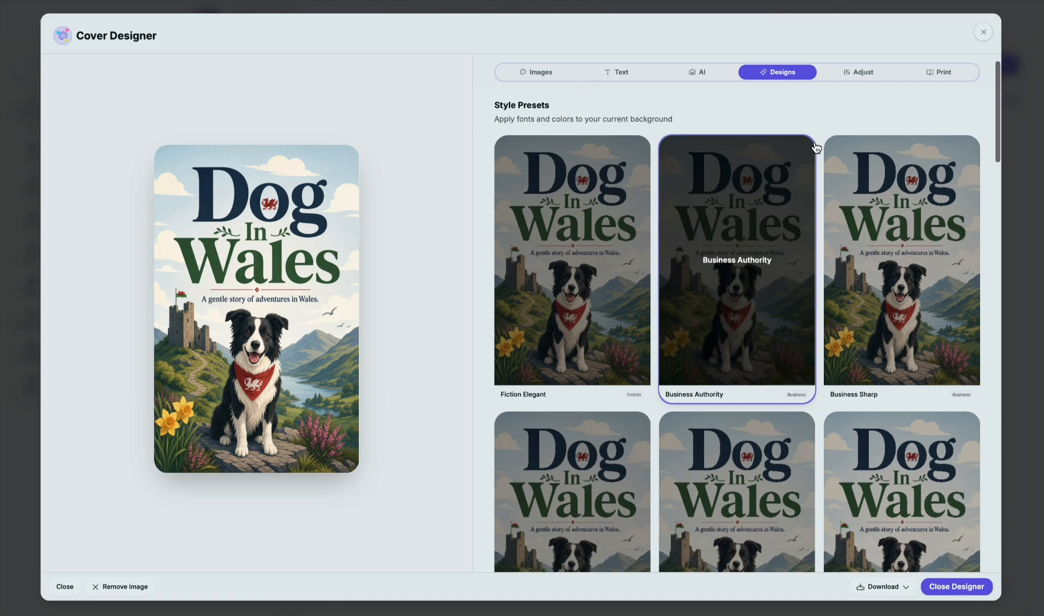
pyautogui.scroll(1, 816, 142)
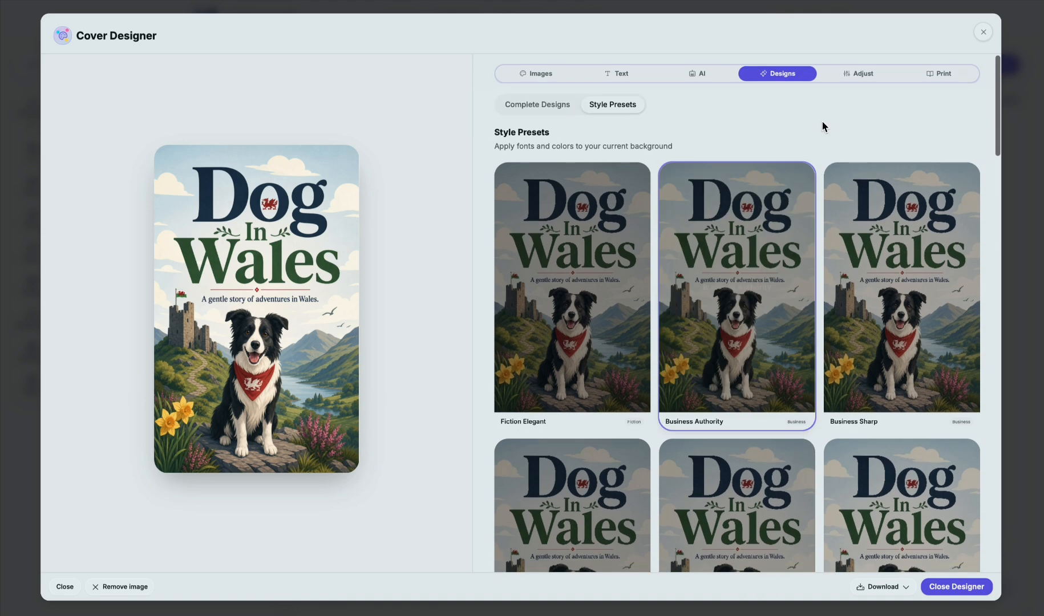
# Step: Examine the title adjustment settings and the paperback back cover and spine options, and close the cover designer
pyautogui.click(836, 74)
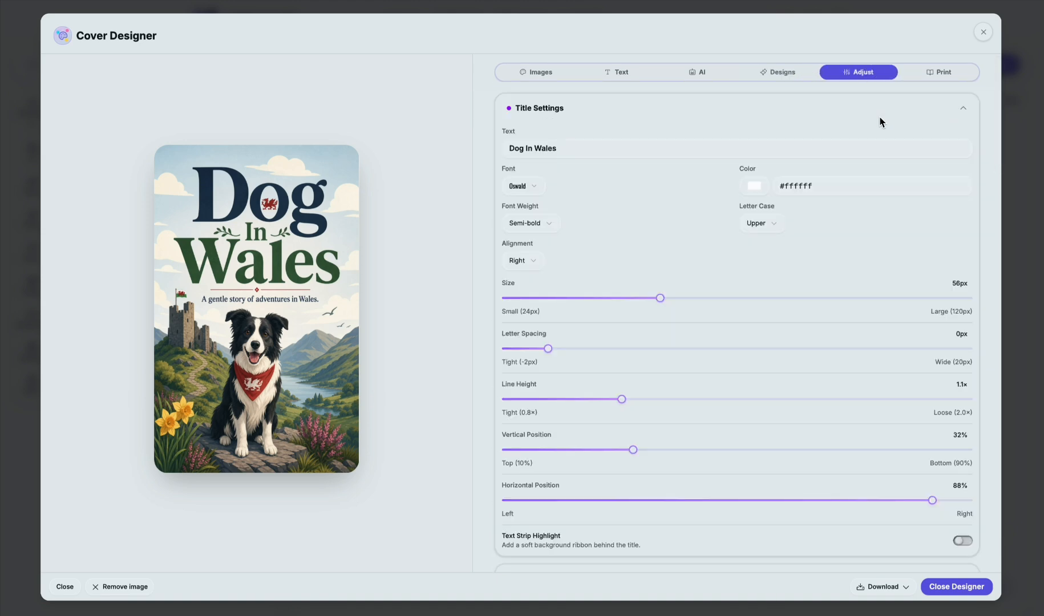
pyautogui.scroll(-2, 880, 120)
pyautogui.scroll(2, 904, 103)
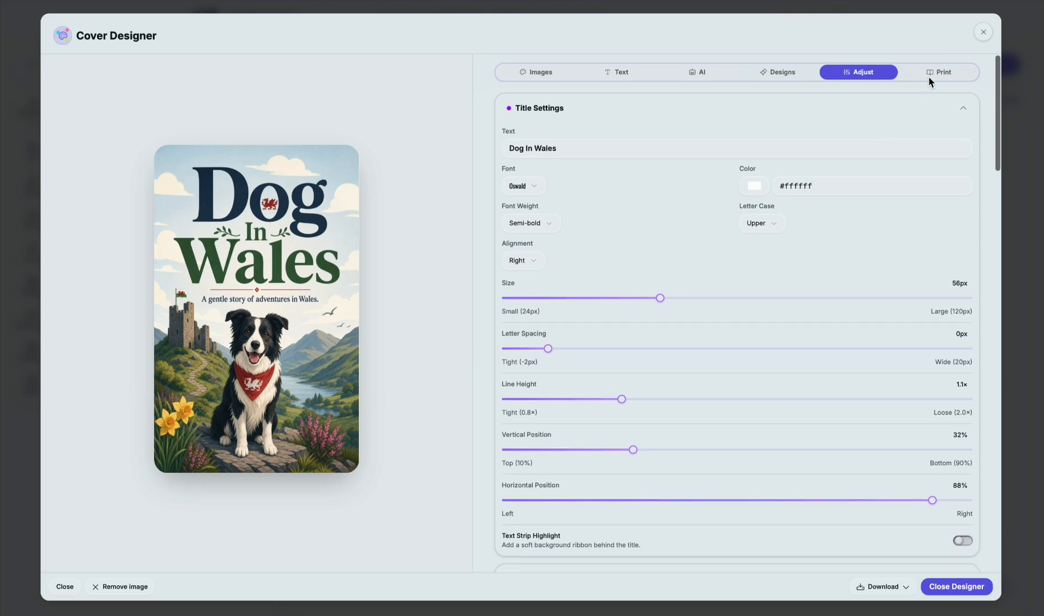
pyautogui.click(931, 76)
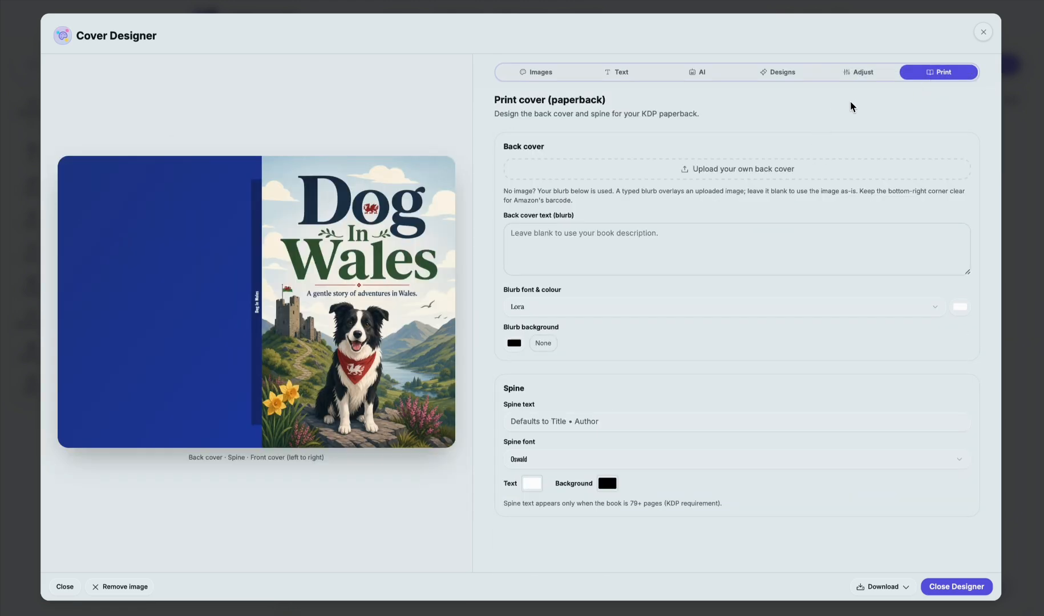
pyautogui.click(982, 33)
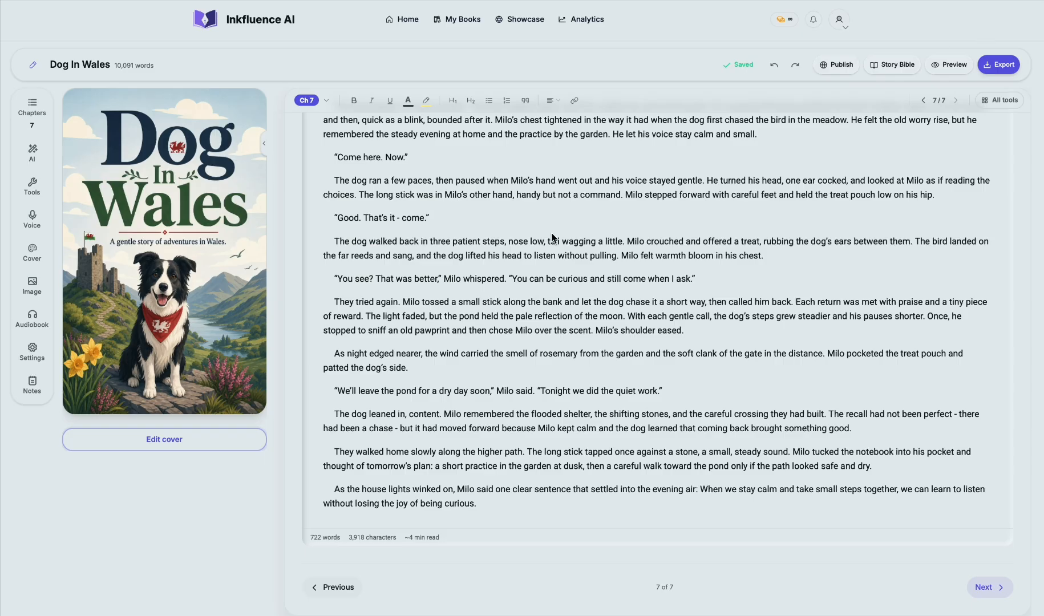
# Step: View the options for adding an image to the chapter and open the audiobook generator
pyautogui.click(33, 290)
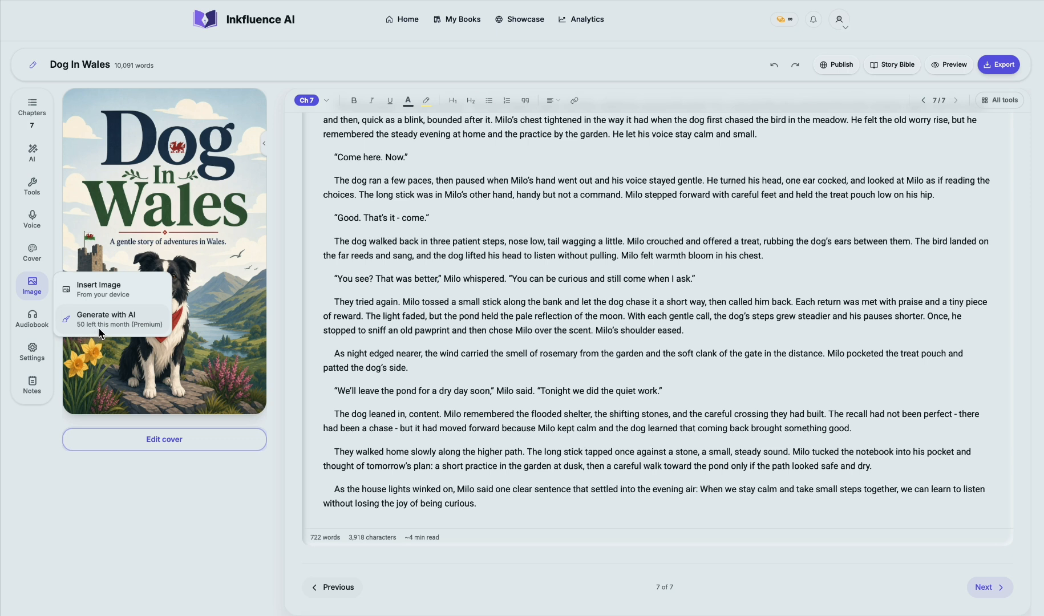
pyautogui.click(34, 324)
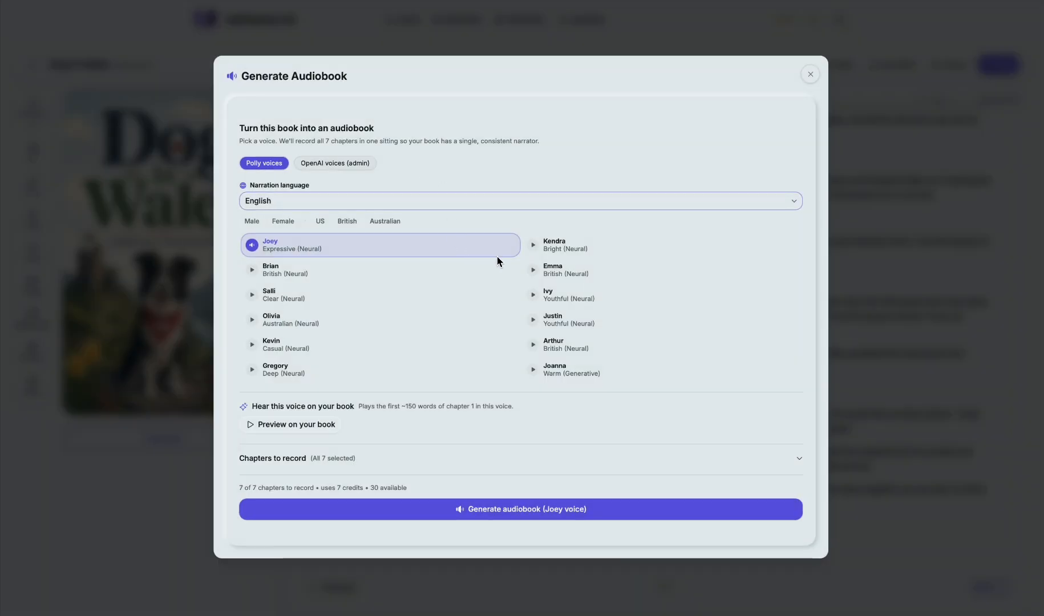
# Step: Review the narrator voices and narration languages offered for the audiobook, and close the generator without recording
pyautogui.scroll(-3, 497, 256)
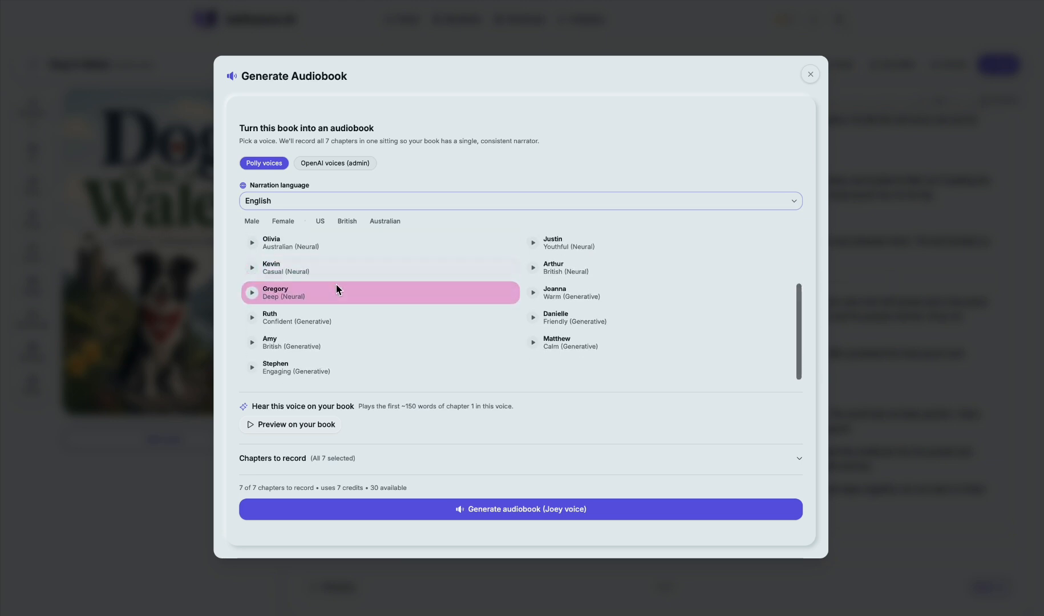
pyautogui.scroll(3, 336, 289)
pyautogui.click(330, 202)
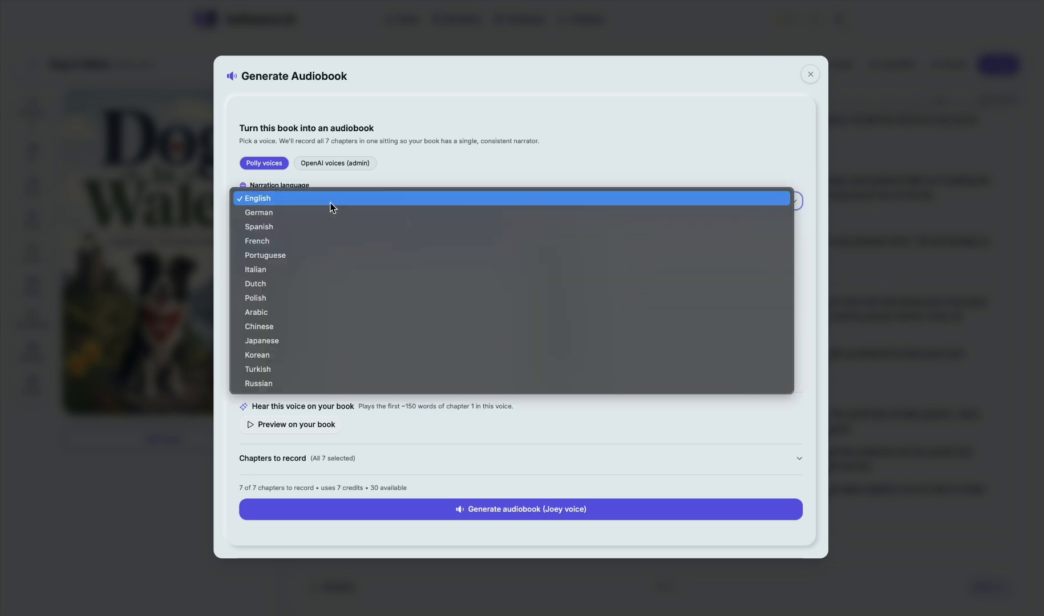
pyautogui.click(508, 160)
pyautogui.scroll(-3, 375, 258)
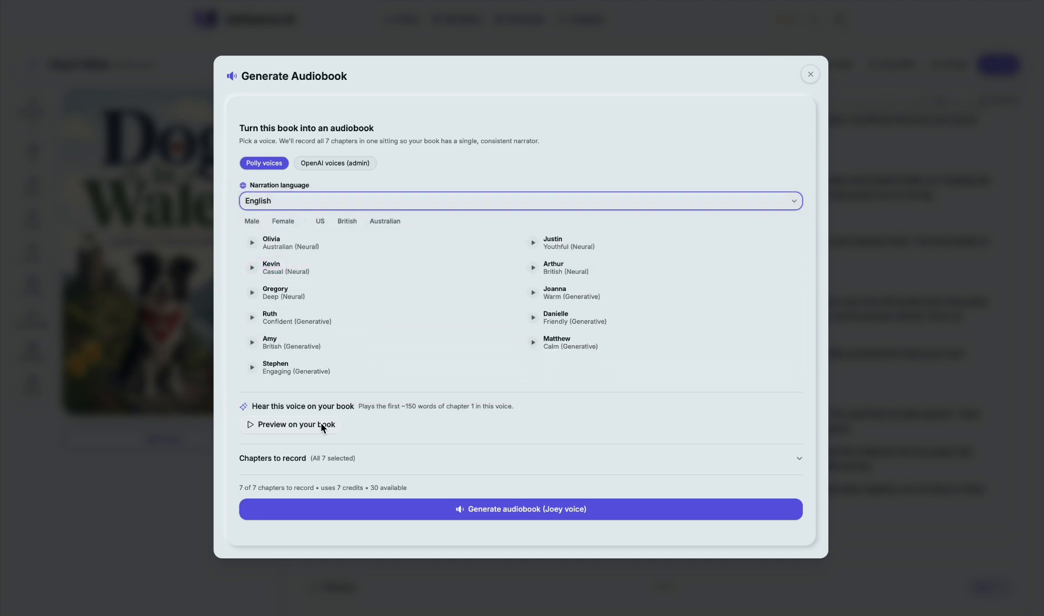
pyautogui.click(809, 75)
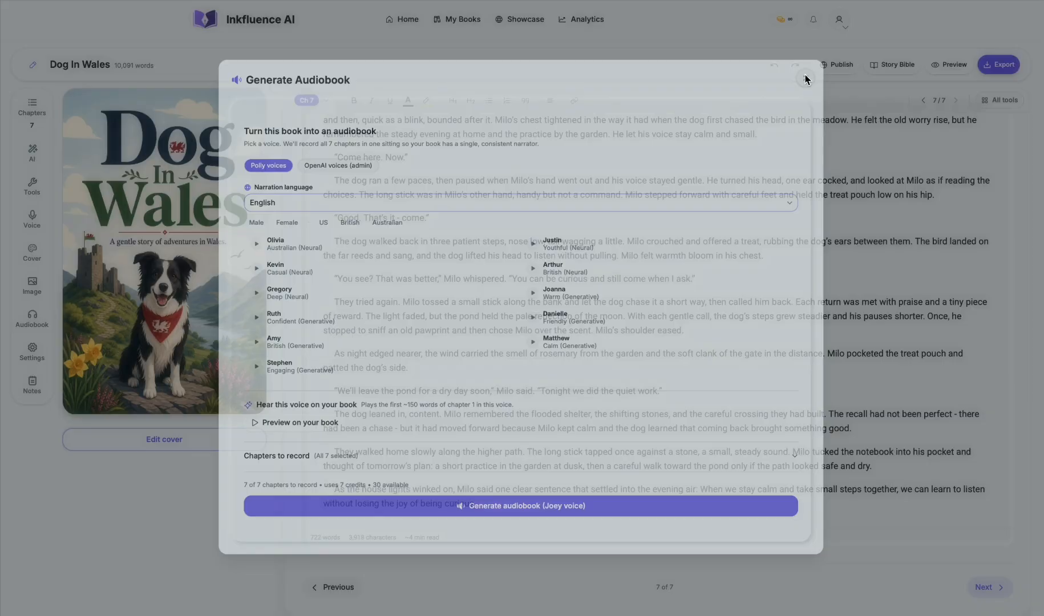
# Step: Examine the project's genre and book language options, and view the attached notes feature
pyautogui.click(25, 355)
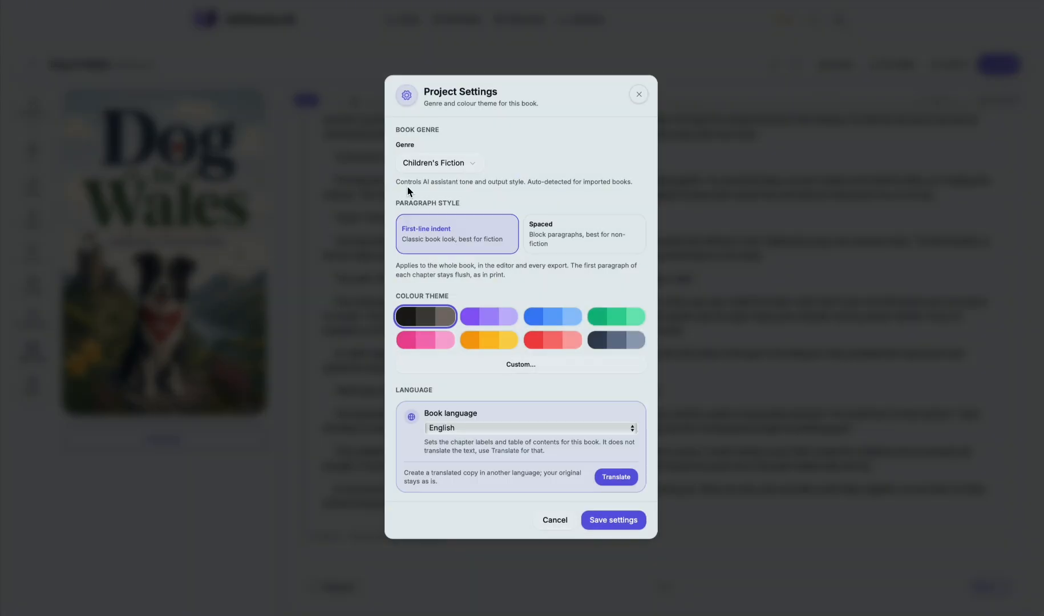
pyautogui.click(476, 164)
pyautogui.click(490, 159)
pyautogui.click(533, 428)
pyautogui.click(544, 385)
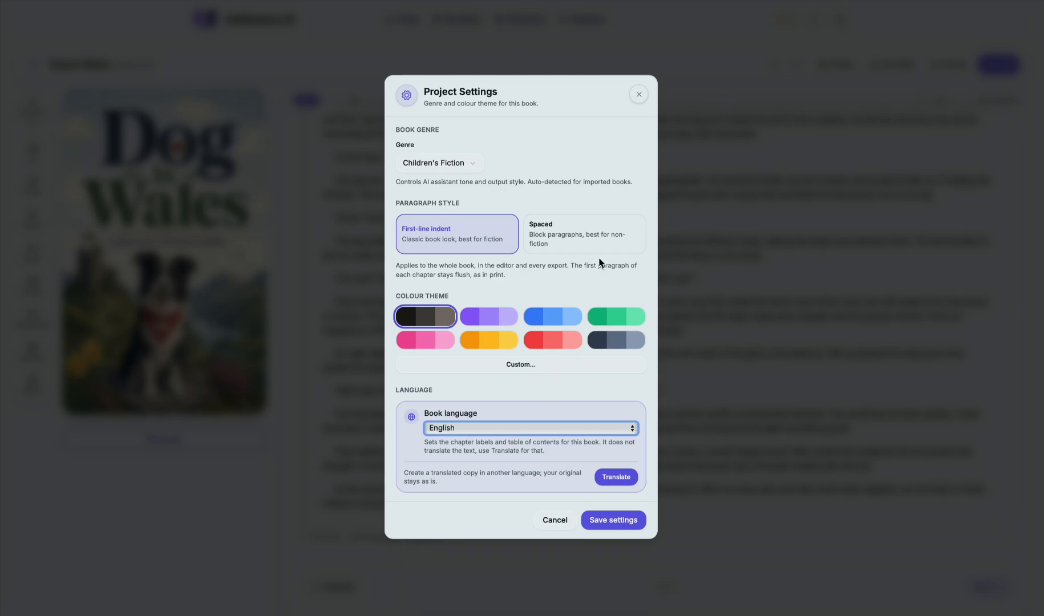
pyautogui.click(641, 96)
pyautogui.click(35, 392)
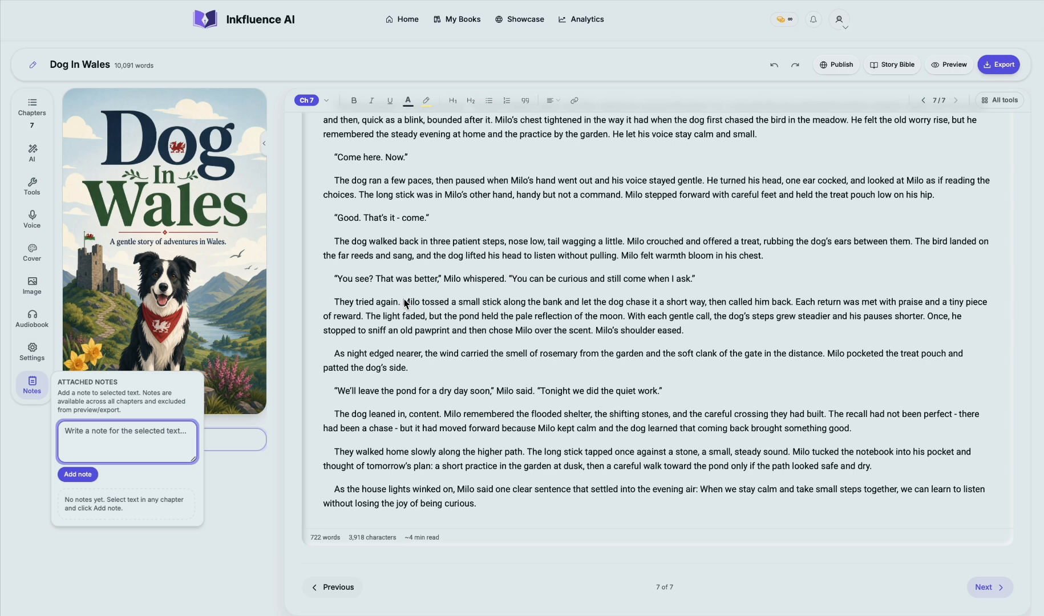
pyautogui.click(556, 282)
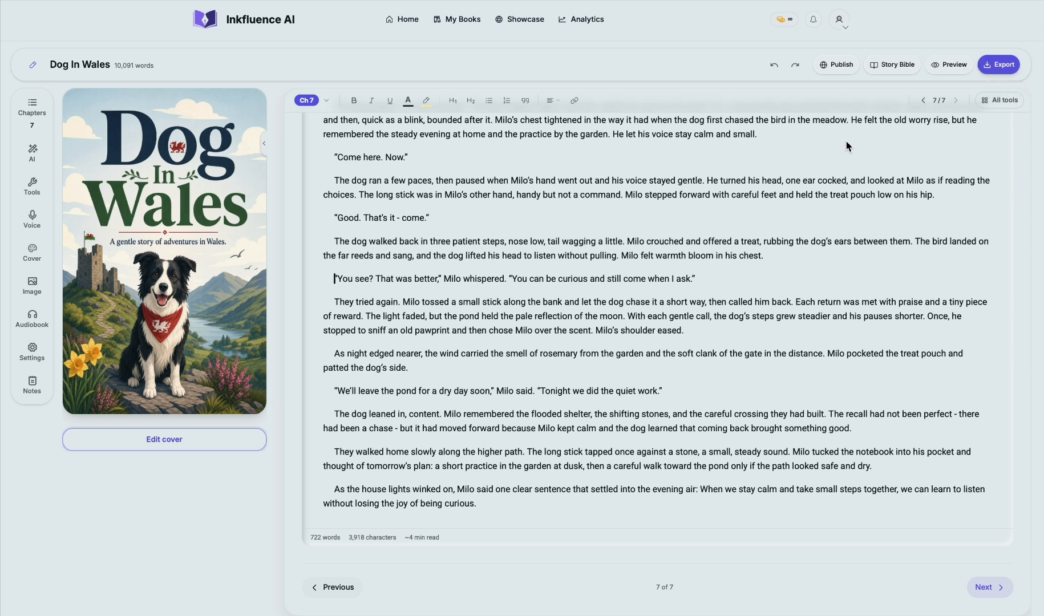
# Step: Compare the free showcase, Gumroad and Etsy publishing options for the book, and close them without publishing
pyautogui.click(842, 65)
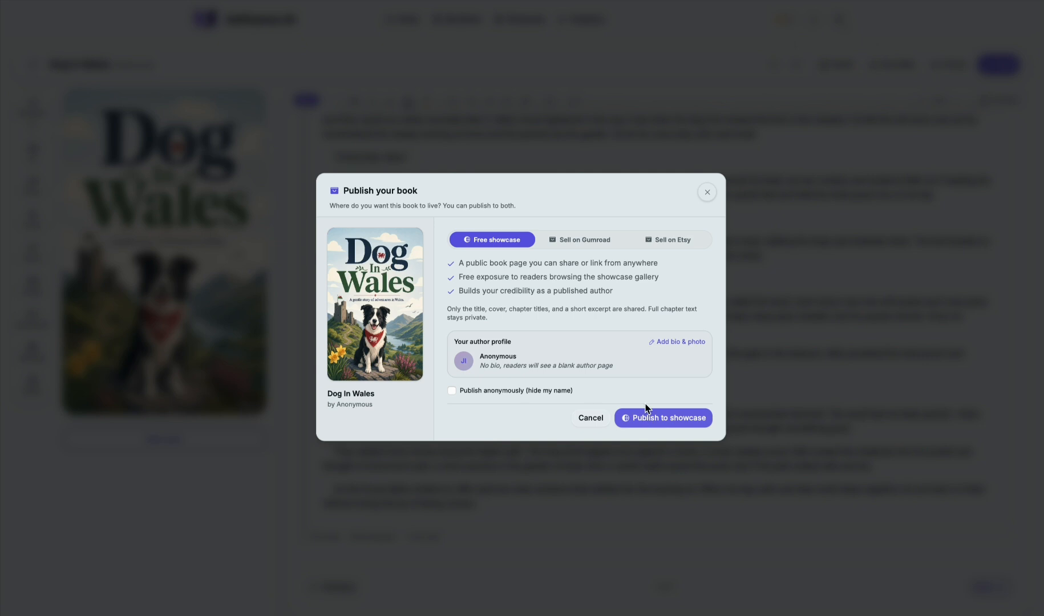
pyautogui.click(591, 239)
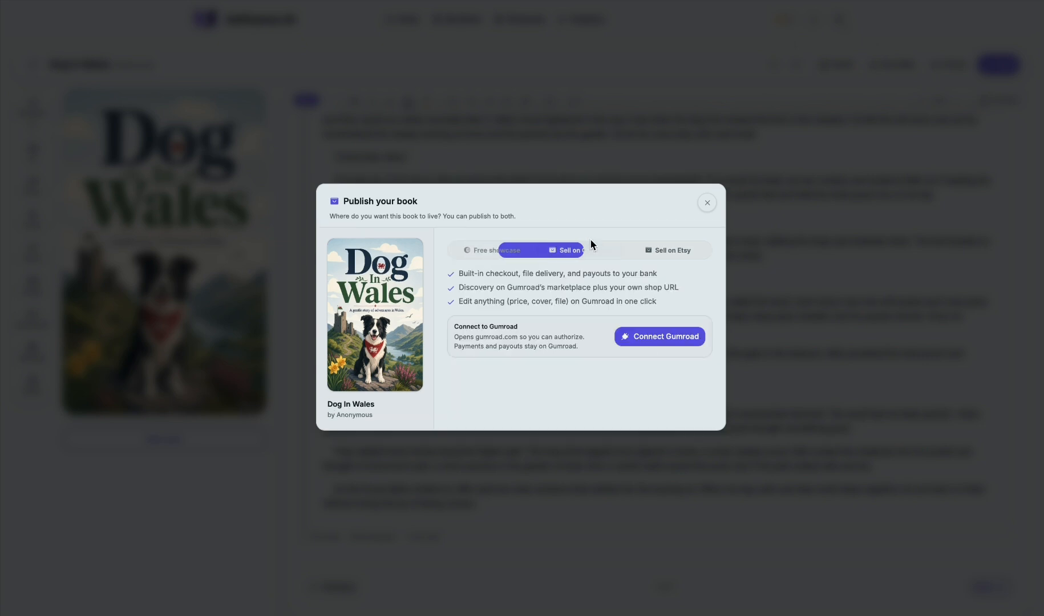
pyautogui.click(654, 251)
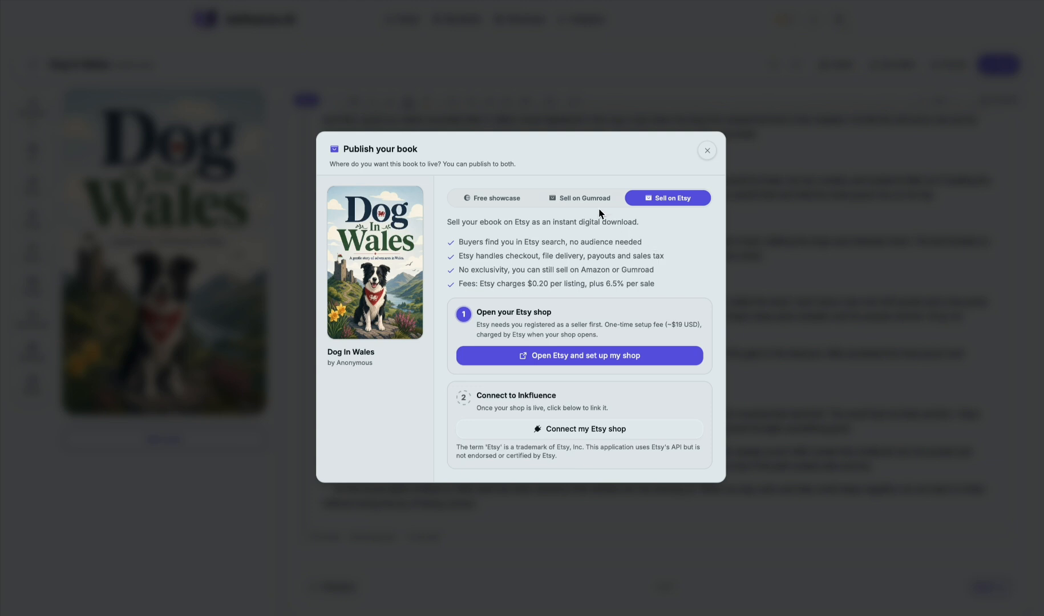
pyautogui.click(589, 197)
pyautogui.click(656, 249)
pyautogui.click(708, 151)
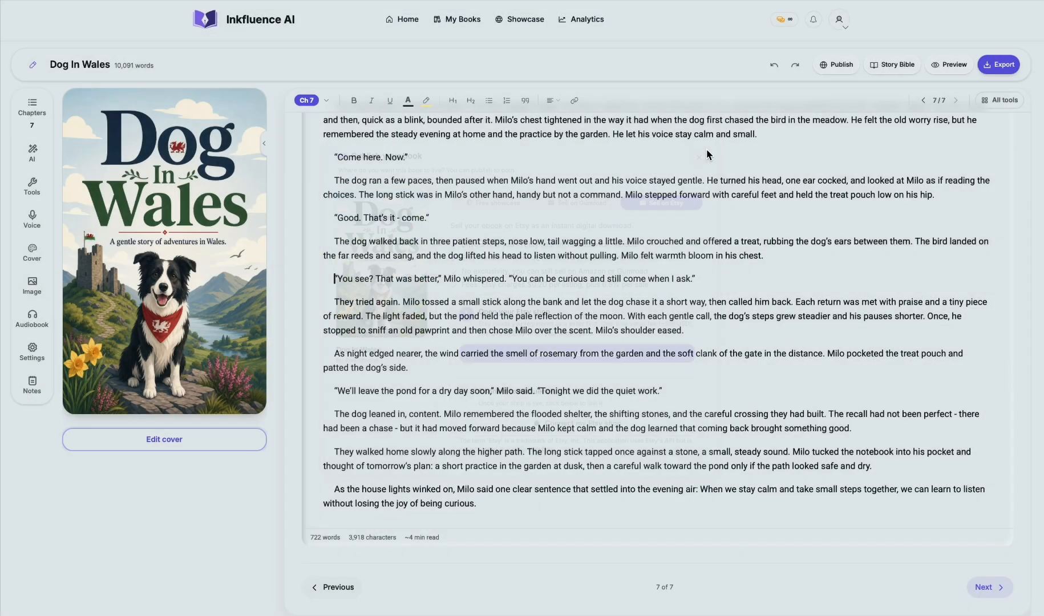
# Step: Read the Story Bible's plot timeline and its cast and world details, and close it
pyautogui.click(890, 64)
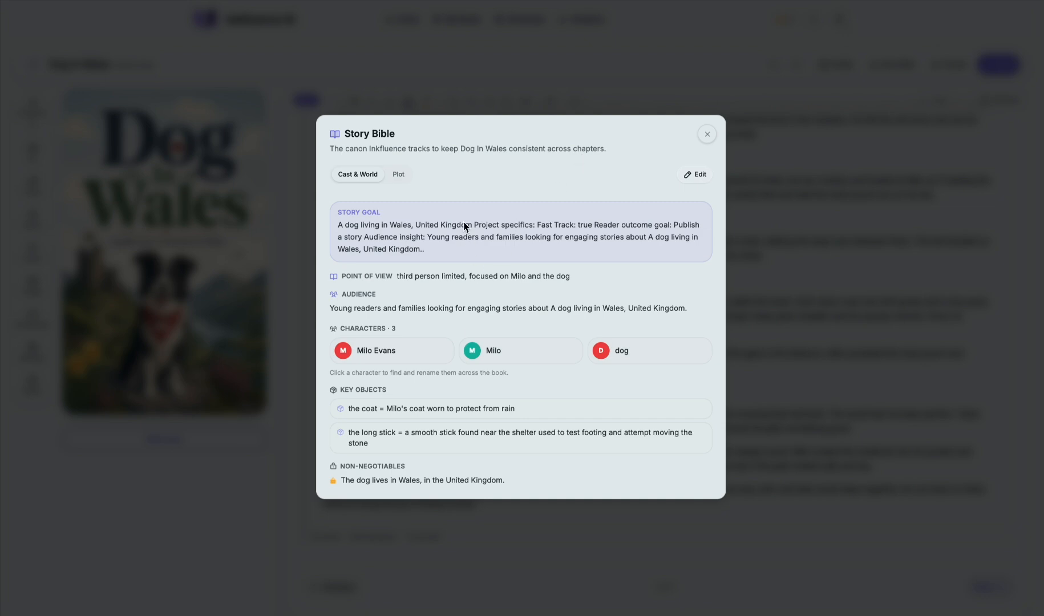
pyautogui.click(398, 174)
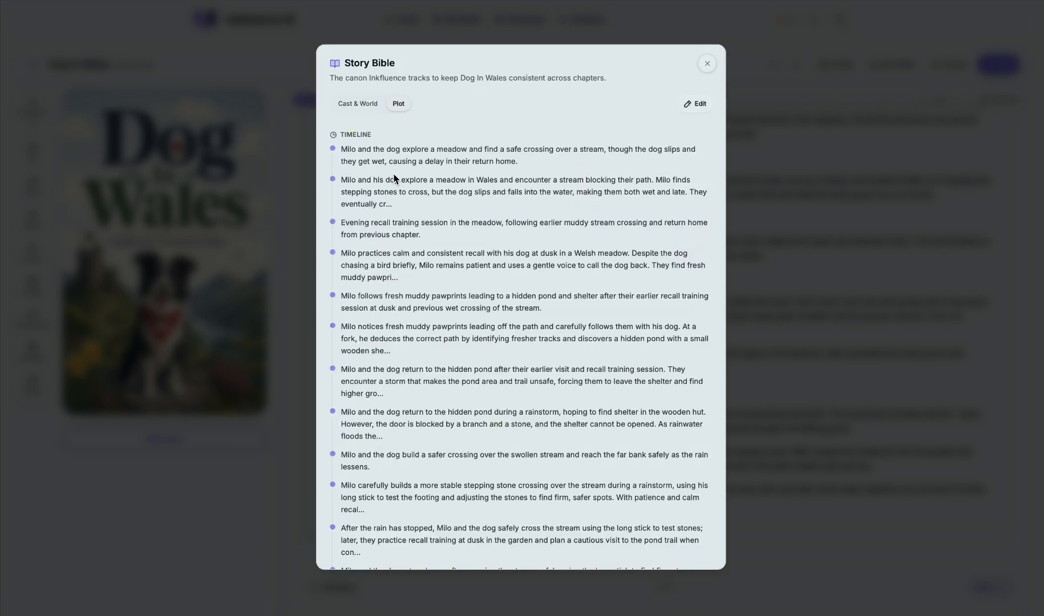
pyautogui.scroll(-2, 444, 217)
pyautogui.scroll(2, 444, 217)
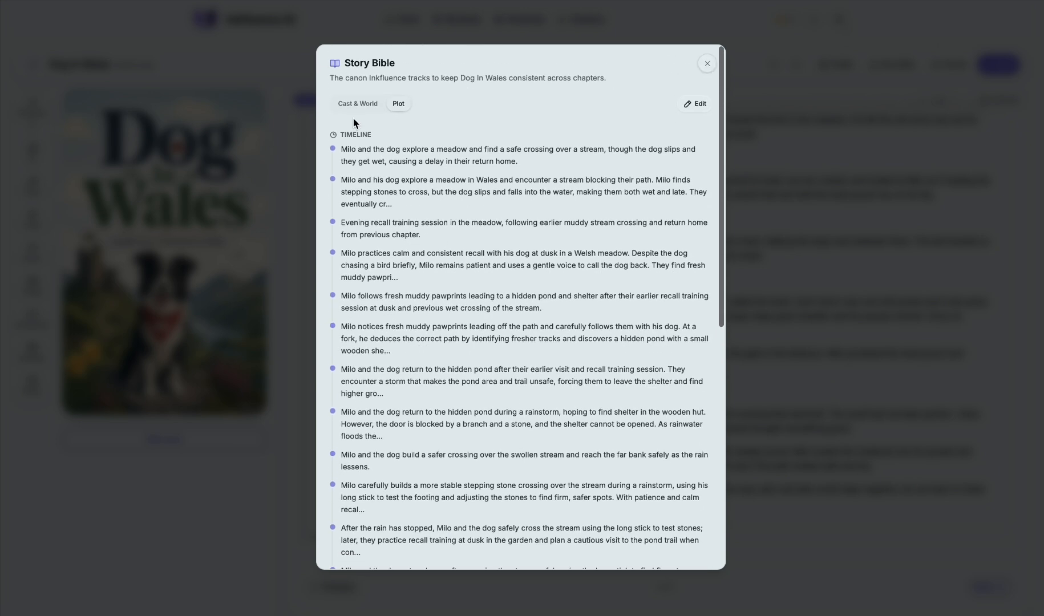
pyautogui.click(355, 104)
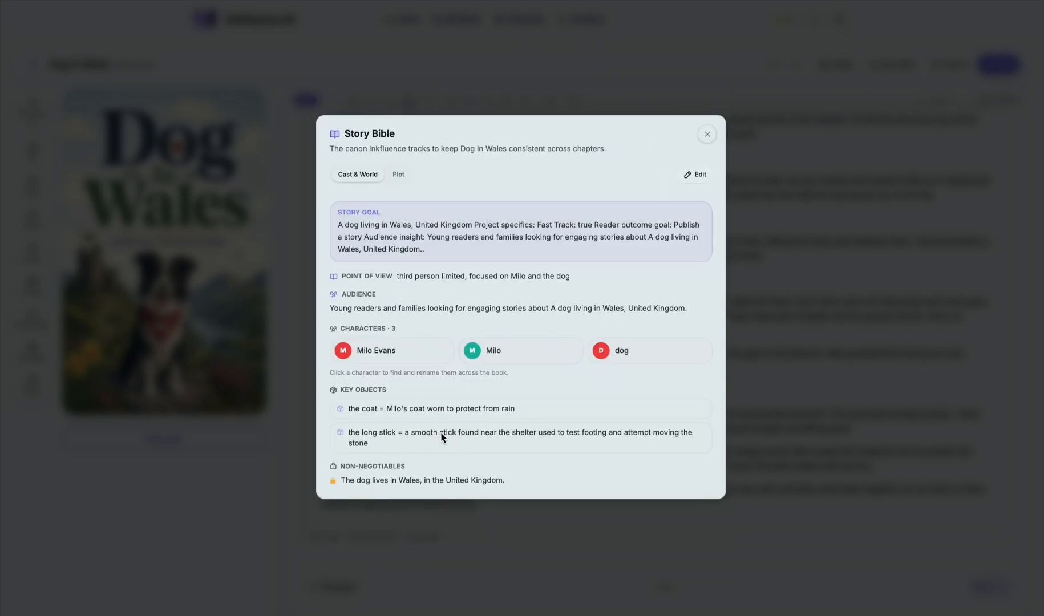
pyautogui.click(709, 136)
# Step: Preview the book as a Standard PDF, looking through the cover, table of contents and chapters, and close the preview
pyautogui.click(957, 63)
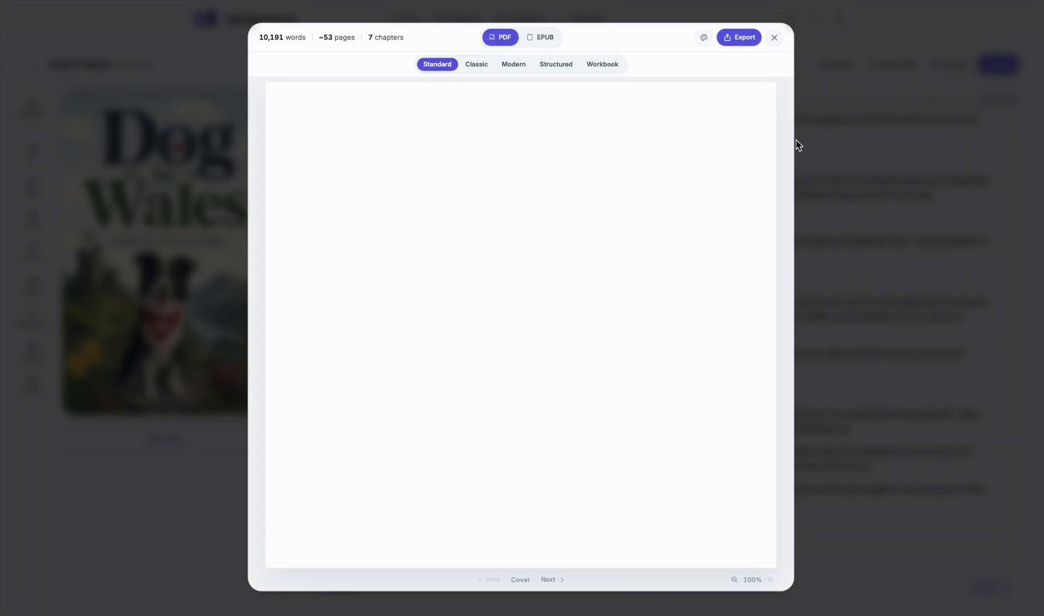
pyautogui.scroll(-20, 684, 184)
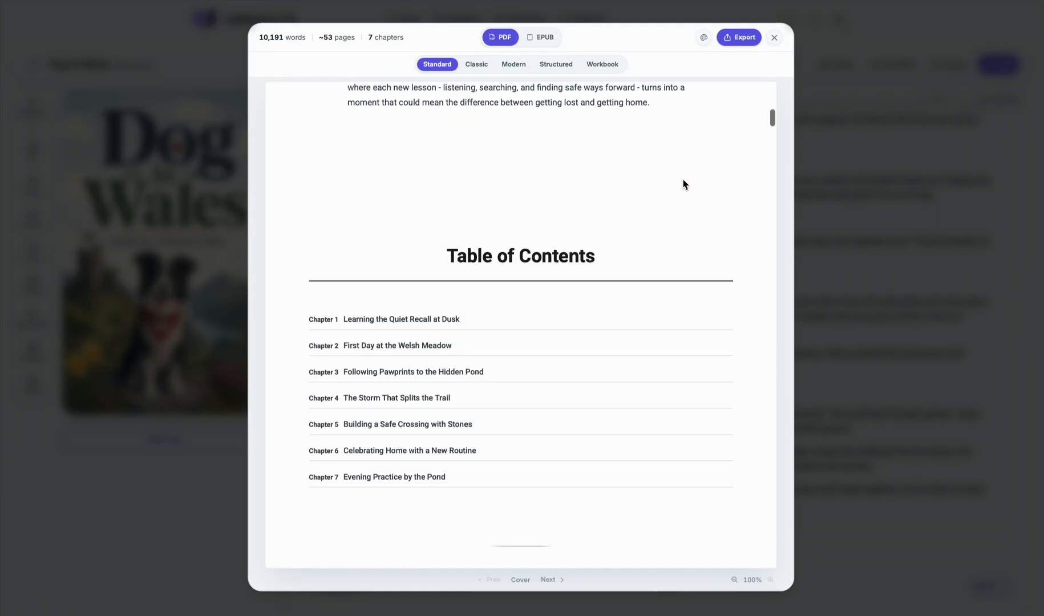
pyautogui.scroll(-20, 683, 183)
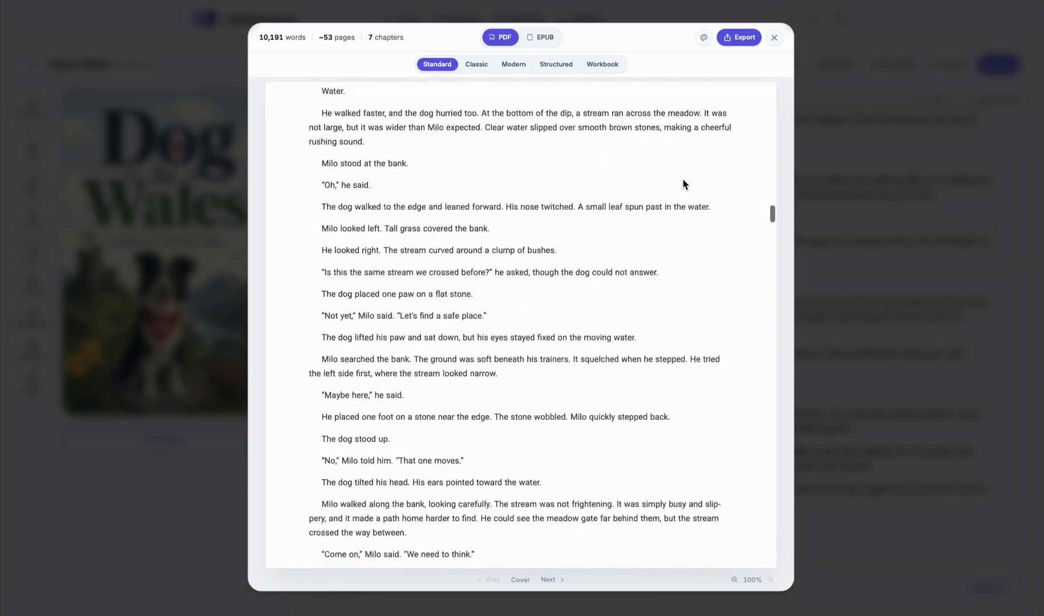
pyautogui.scroll(-5, 684, 184)
pyautogui.scroll(20, 683, 183)
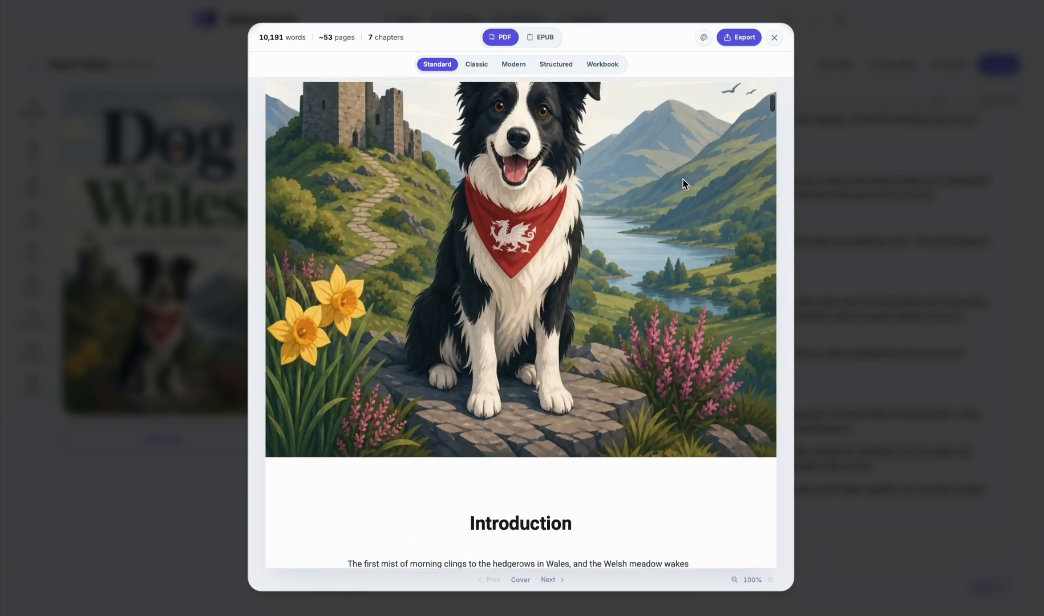
pyautogui.click(774, 38)
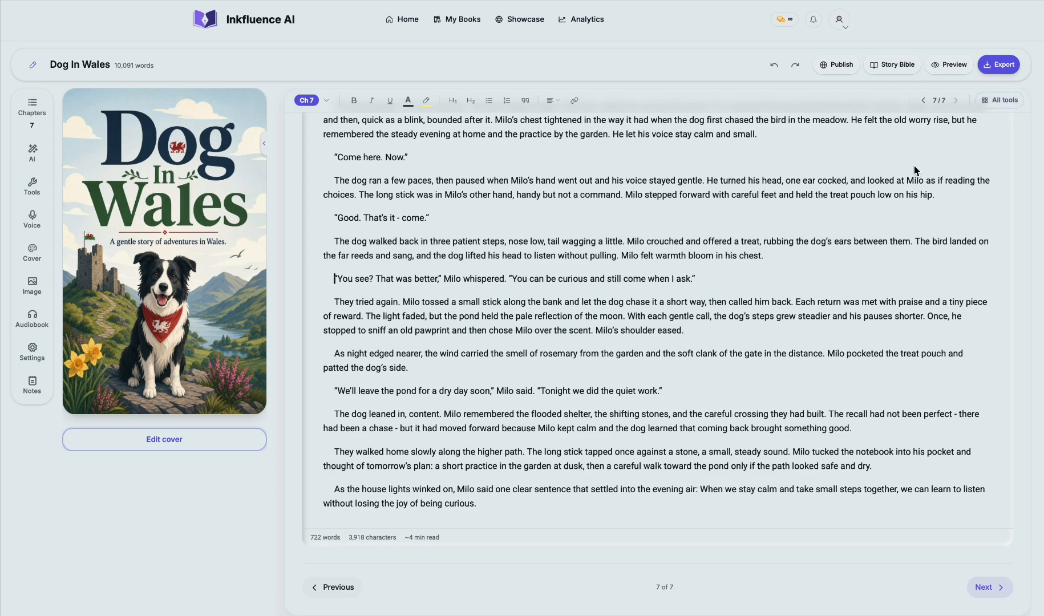
# Step: Open the book's export settings and compare the PDF, KDP, EPUB, DOCX and Audio formats, ending on DOCX
pyautogui.click(994, 67)
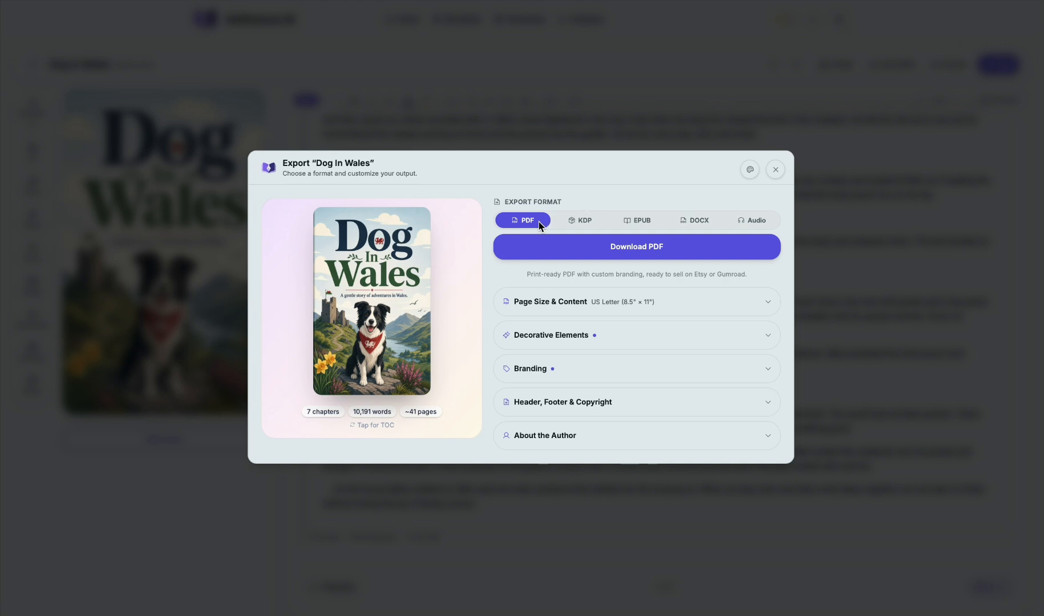
pyautogui.click(581, 220)
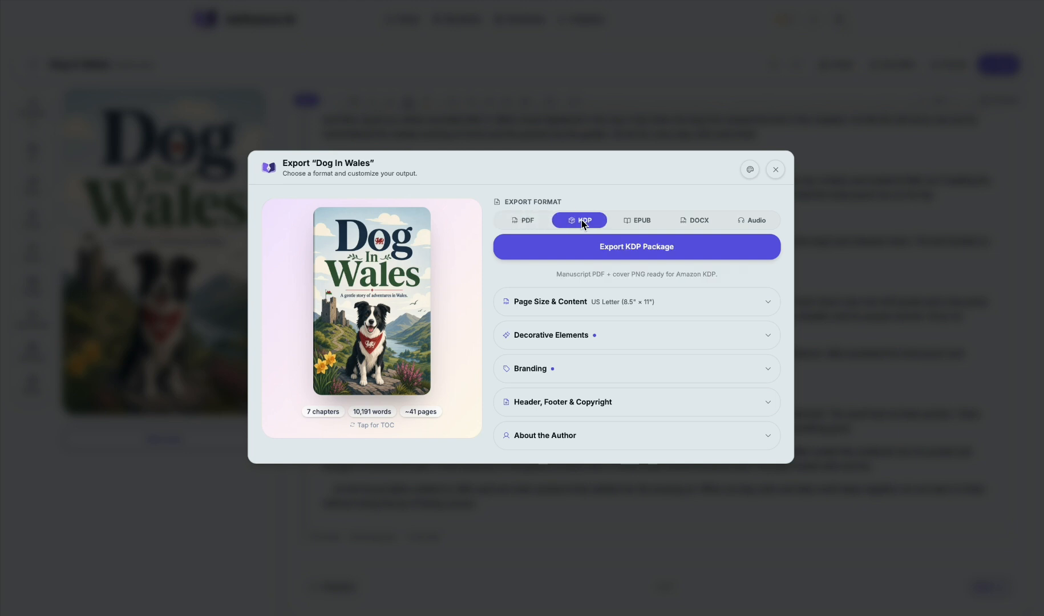
pyautogui.click(656, 220)
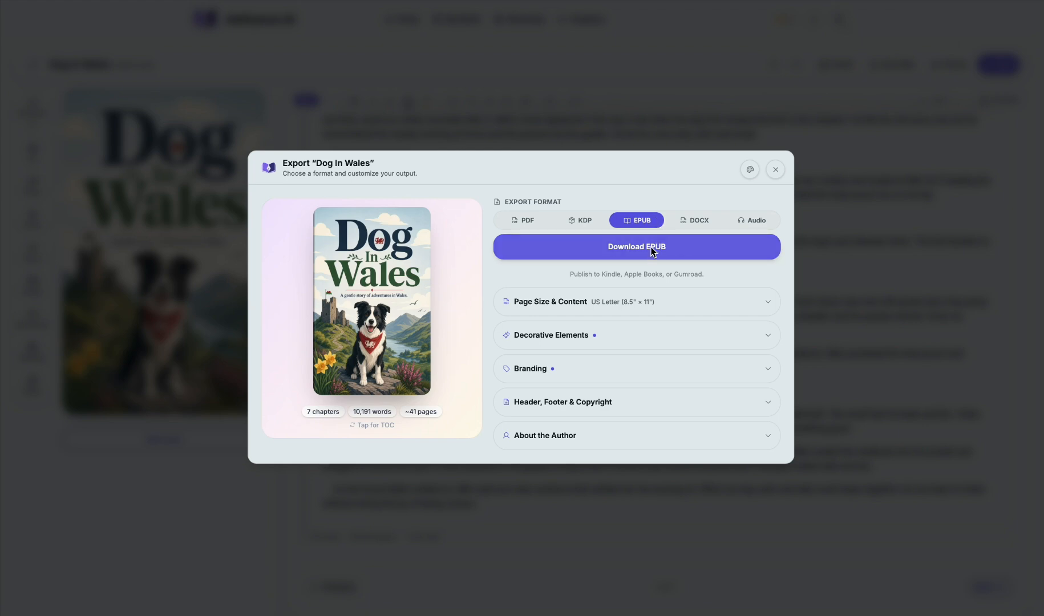
pyautogui.click(692, 220)
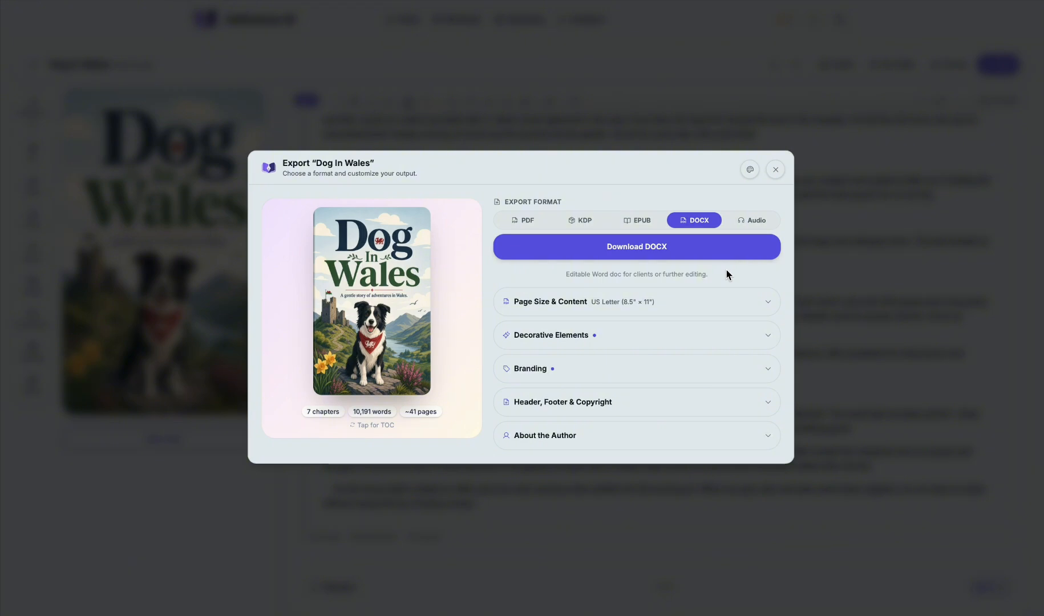
pyautogui.click(745, 226)
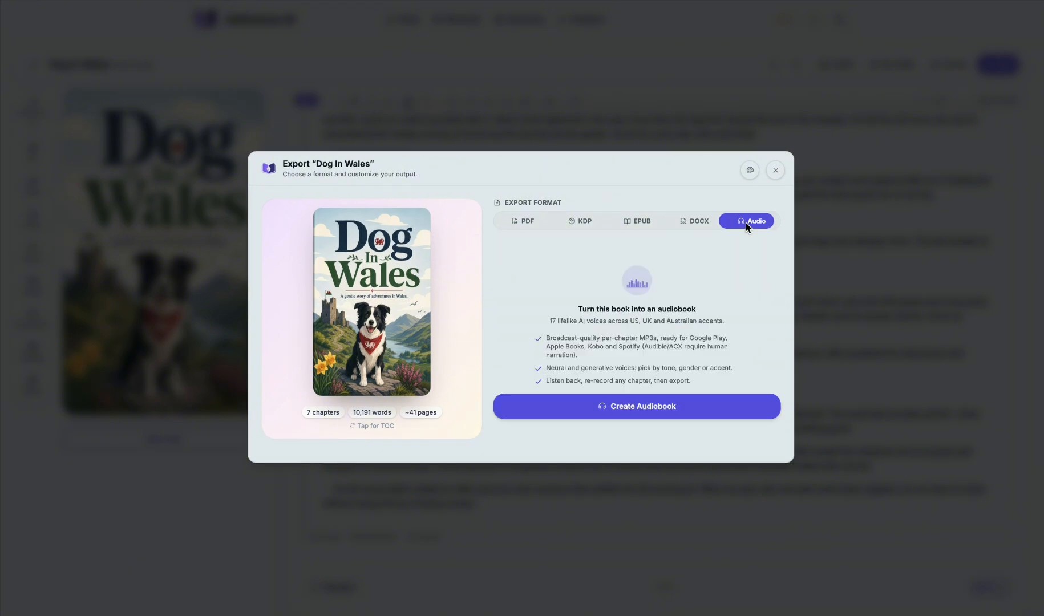
pyautogui.click(527, 222)
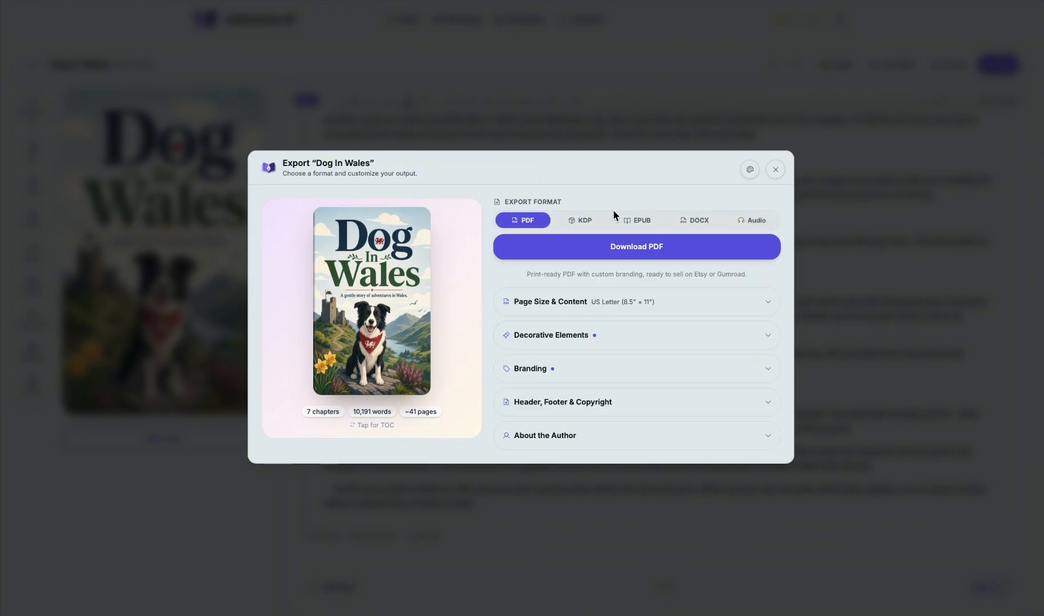
pyautogui.click(572, 219)
pyautogui.click(637, 220)
pyautogui.click(679, 220)
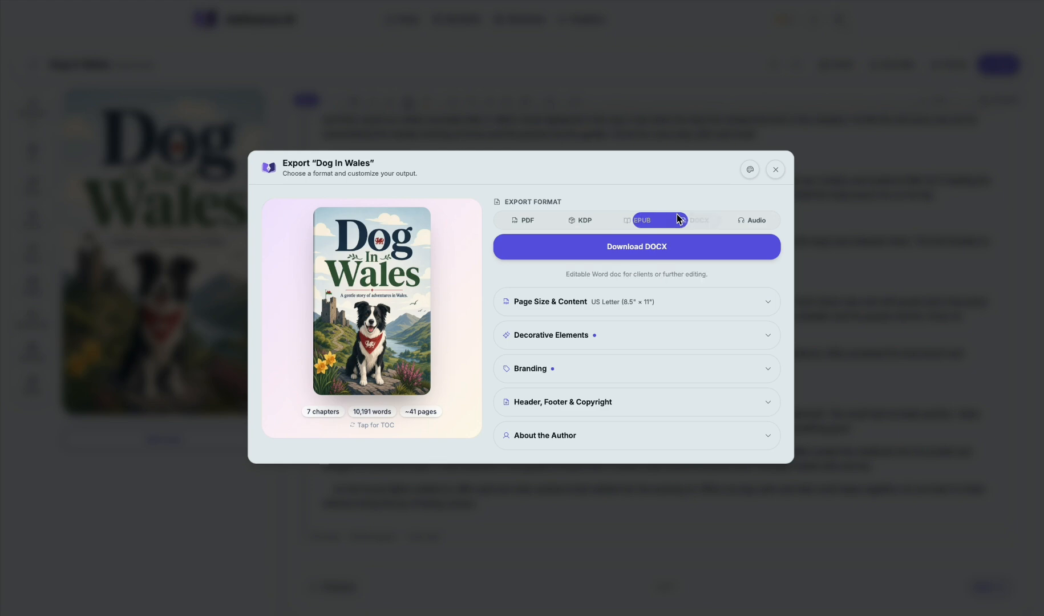
# Step: Examine the export's page size, content section and decorative element options
pyautogui.click(575, 301)
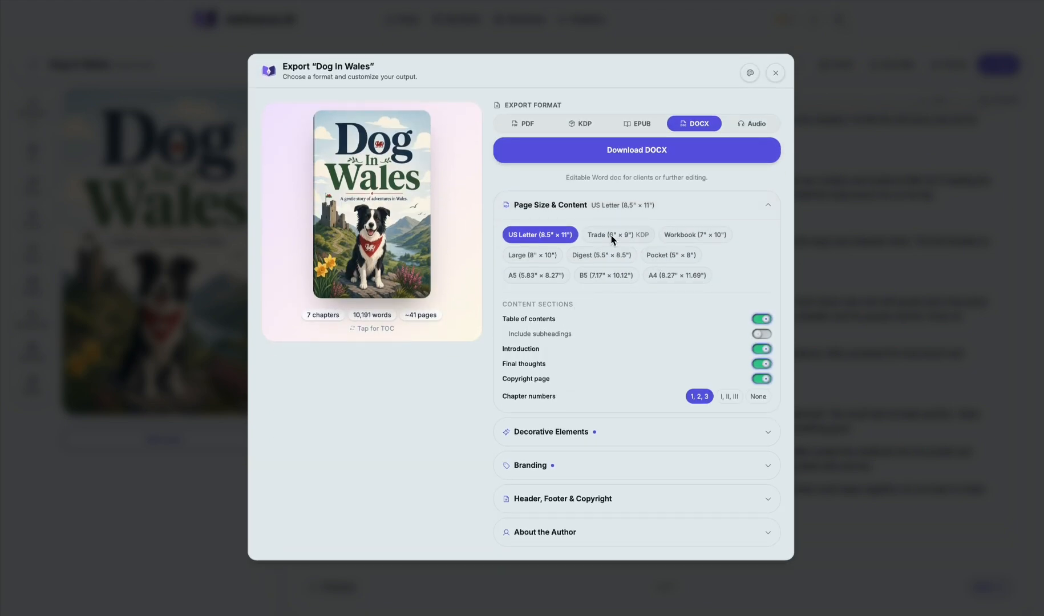
pyautogui.click(598, 426)
pyautogui.scroll(-2, 645, 285)
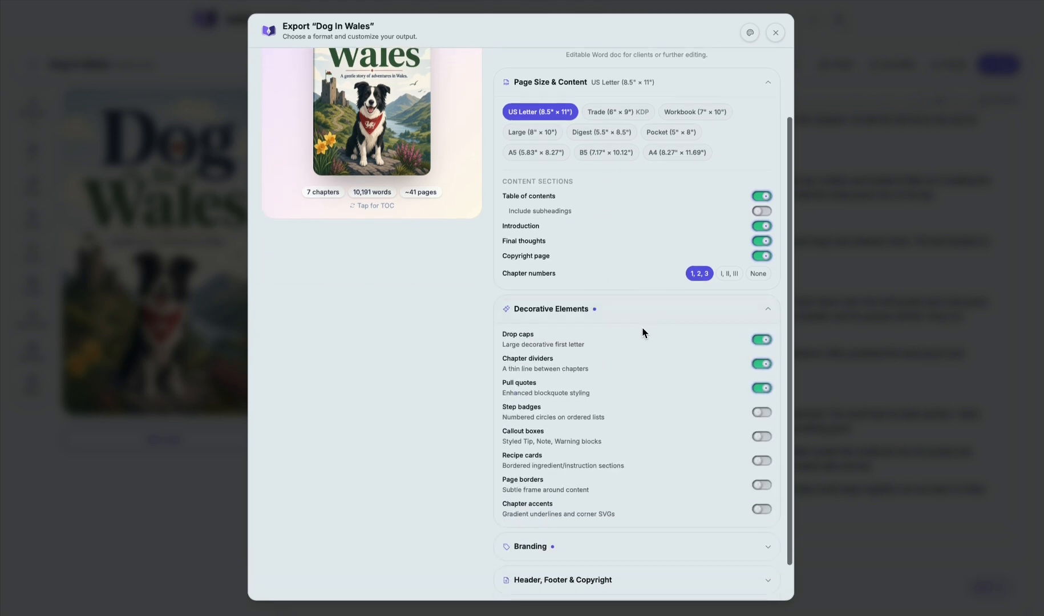
pyautogui.scroll(-1, 641, 333)
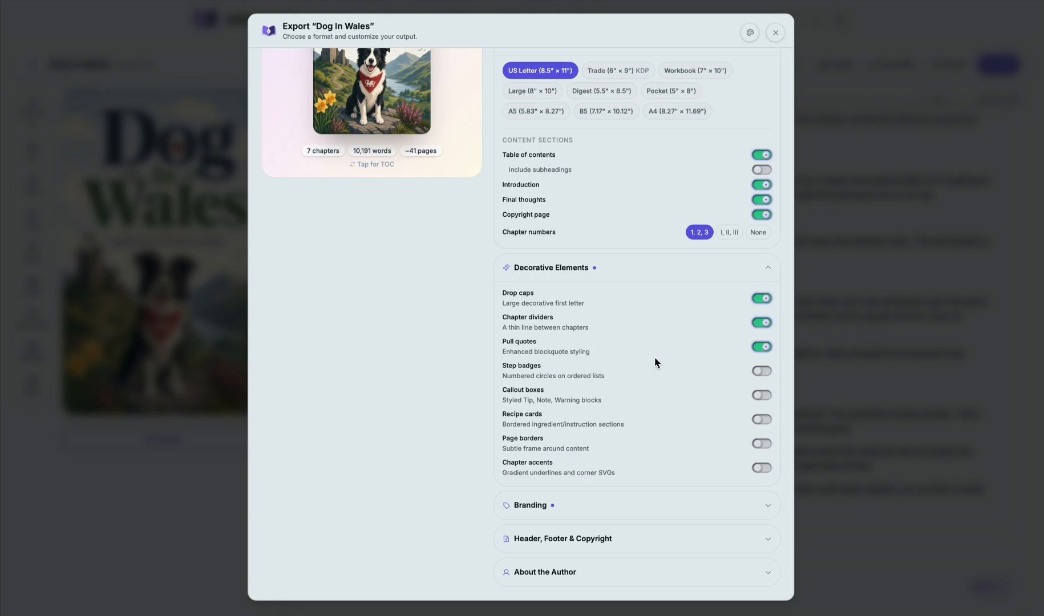
# Step: Examine the export's branding credit options and its header, footer and copyright settings
pyautogui.click(615, 508)
pyautogui.scroll(-3, 654, 314)
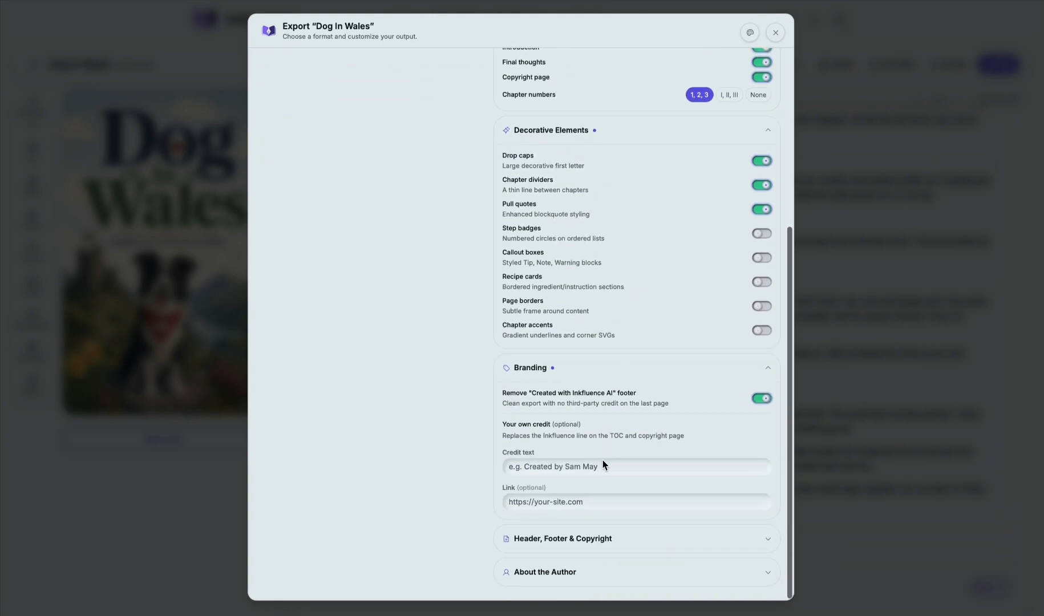
pyautogui.click(613, 467)
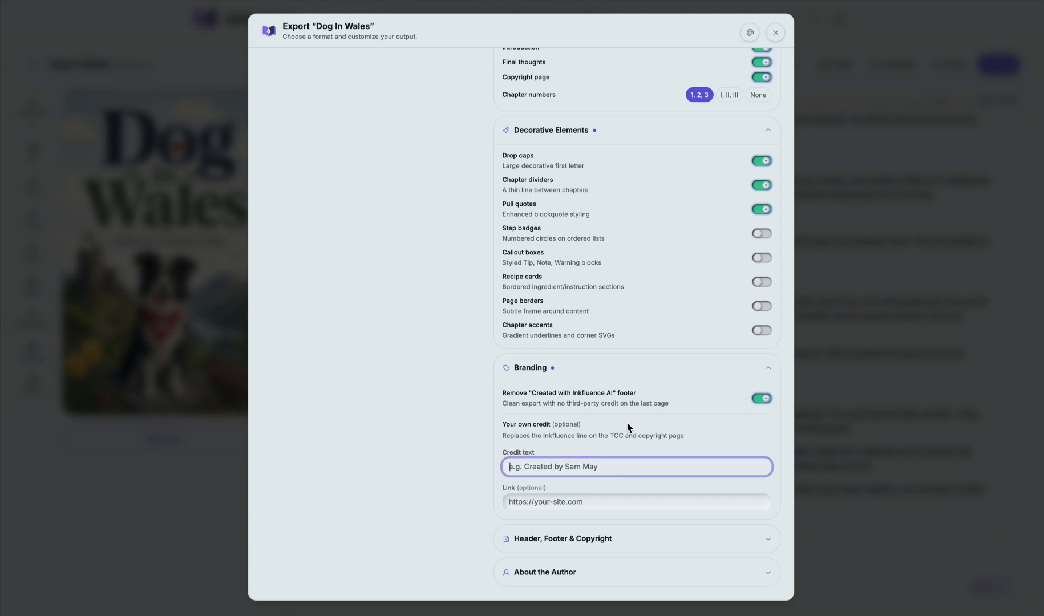
pyautogui.click(605, 540)
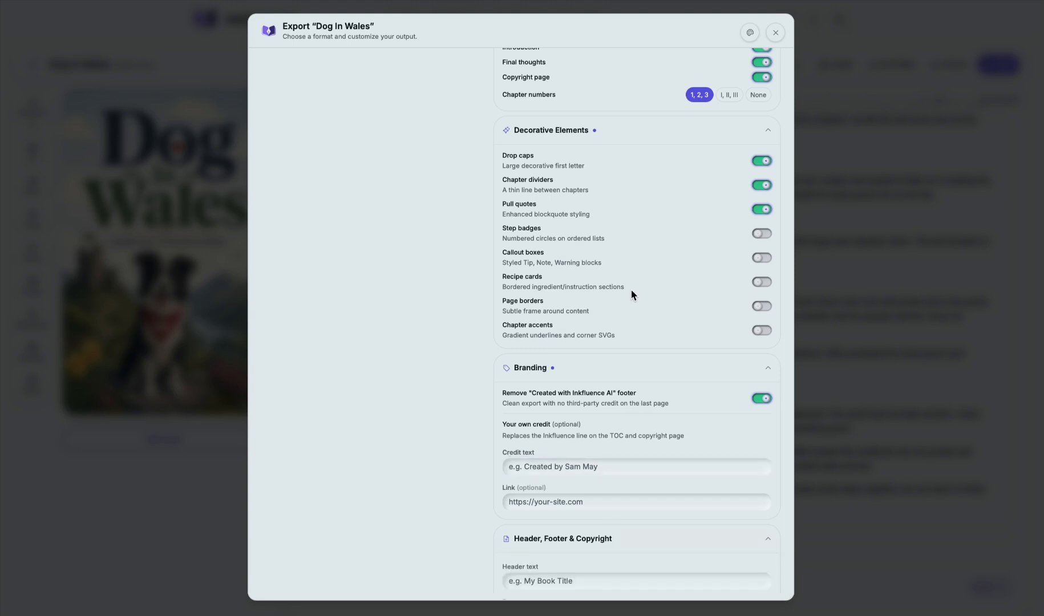
pyautogui.scroll(-3, 631, 292)
pyautogui.scroll(-3, 631, 292)
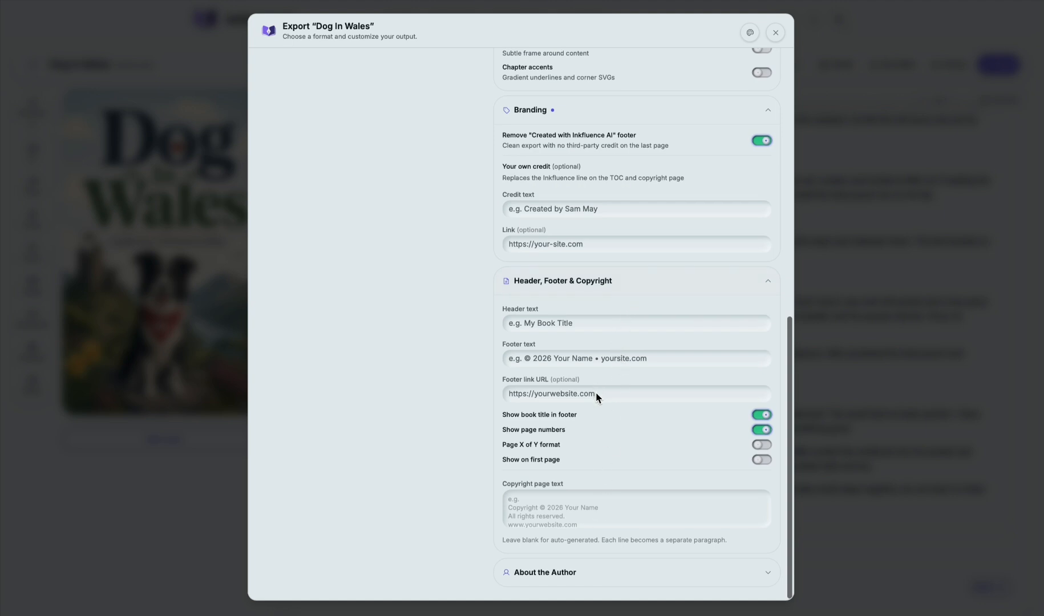
# Step: View the author name, bio and website fields for the export, and return to the format options
pyautogui.click(588, 570)
pyautogui.scroll(-3, 610, 424)
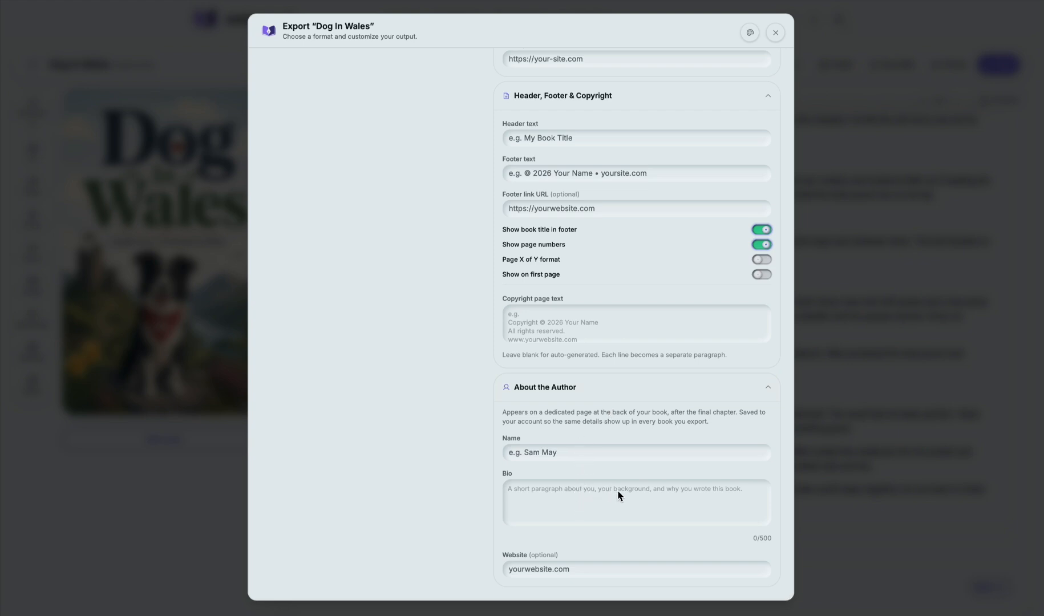
pyautogui.scroll(15, 637, 386)
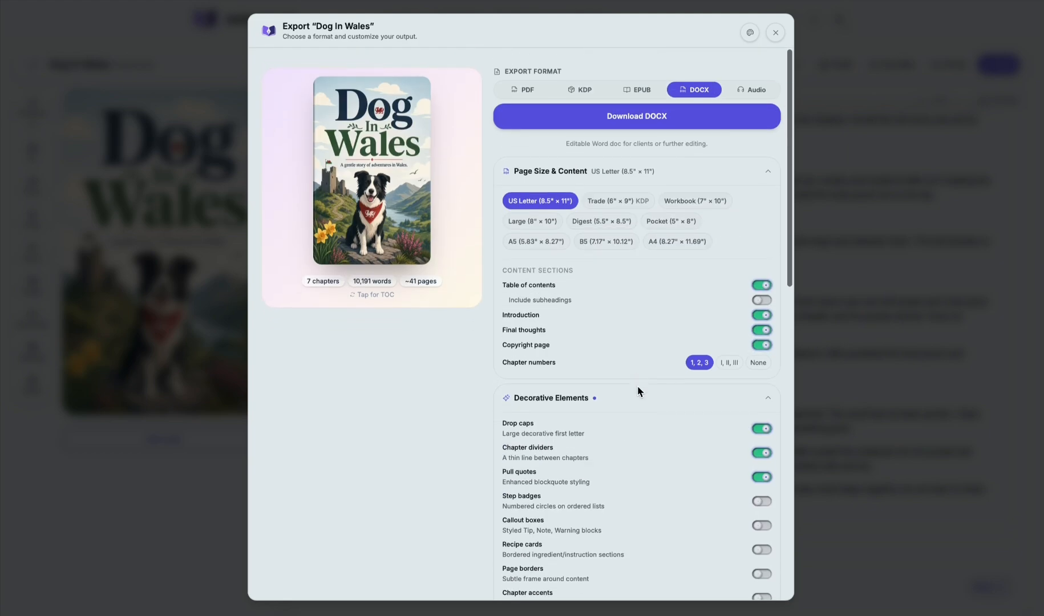